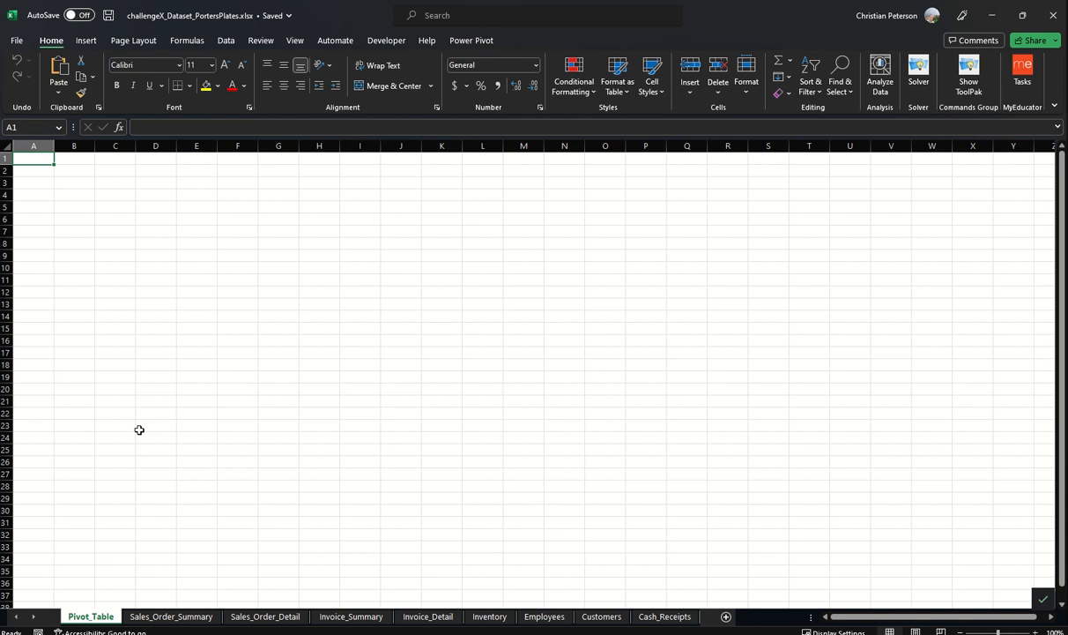
Step: Review the data on each worksheet of the workbook, from Sales_Order_Summary through Cash_Receipts
{"action": "left_click", "coordinate": [169, 616]}
{"action": "left_click", "coordinate": [260, 616]}
{"action": "left_click", "coordinate": [351, 616]}
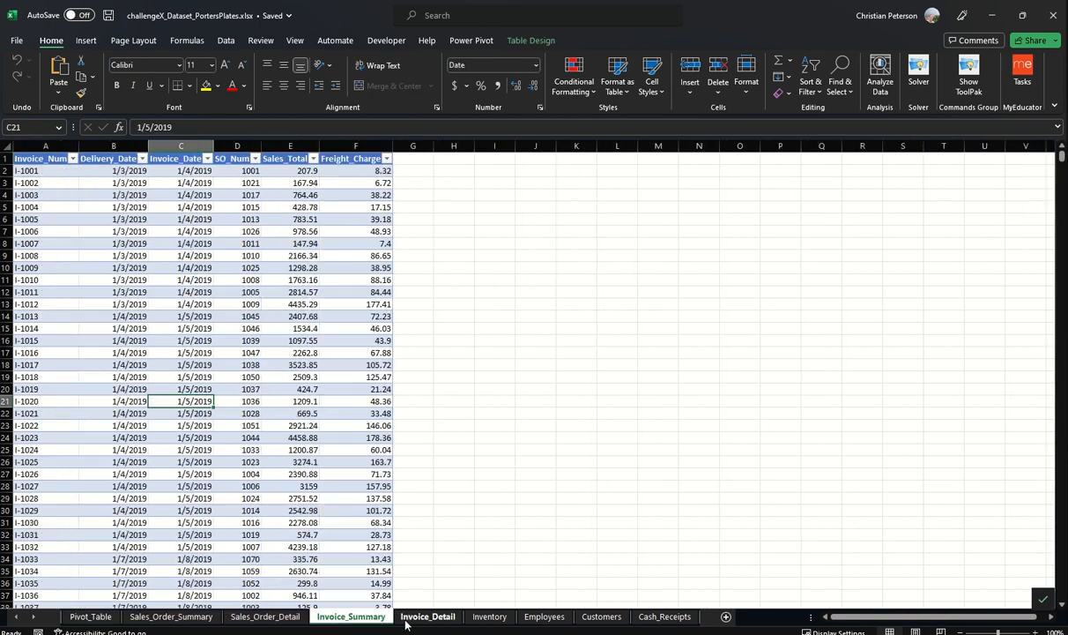
{"action": "left_click", "coordinate": [410, 618]}
{"action": "left_click", "coordinate": [490, 616]}
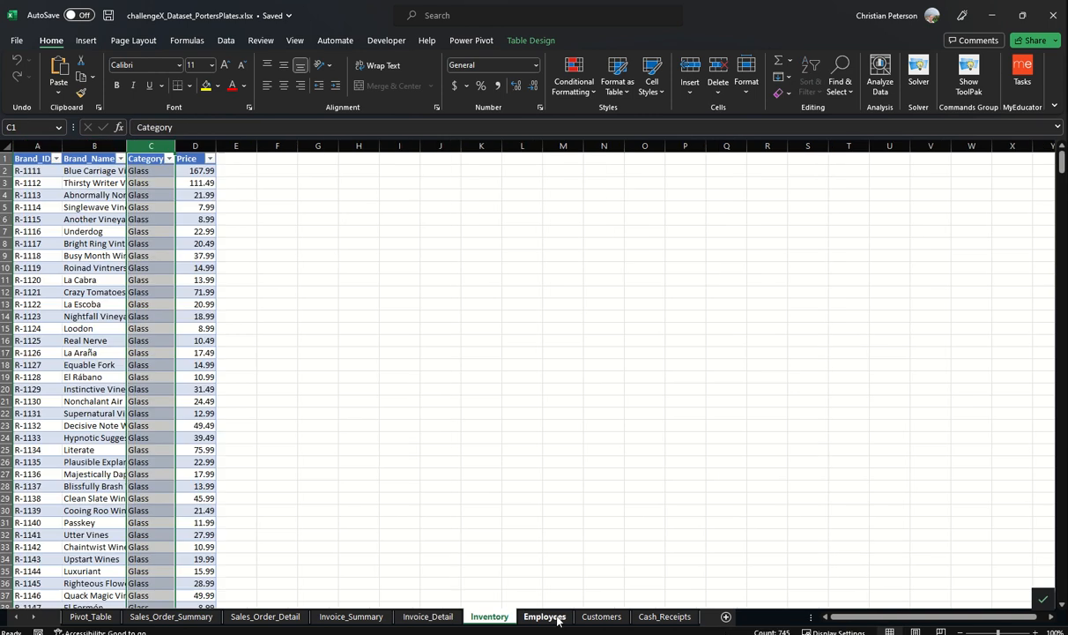
{"action": "left_click", "coordinate": [546, 616]}
{"action": "left_click", "coordinate": [595, 617]}
{"action": "left_click", "coordinate": [663, 617]}
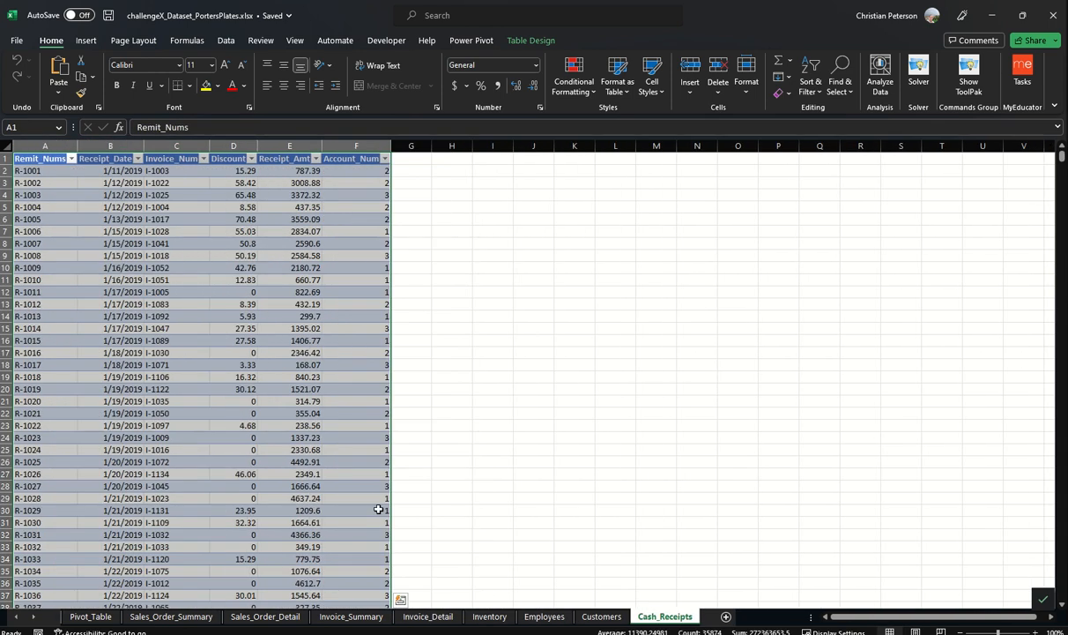
Step: Check in the Excel options that the COM add-in Microsoft Power Pivot for Excel is enabled
{"action": "left_click", "coordinate": [463, 40]}
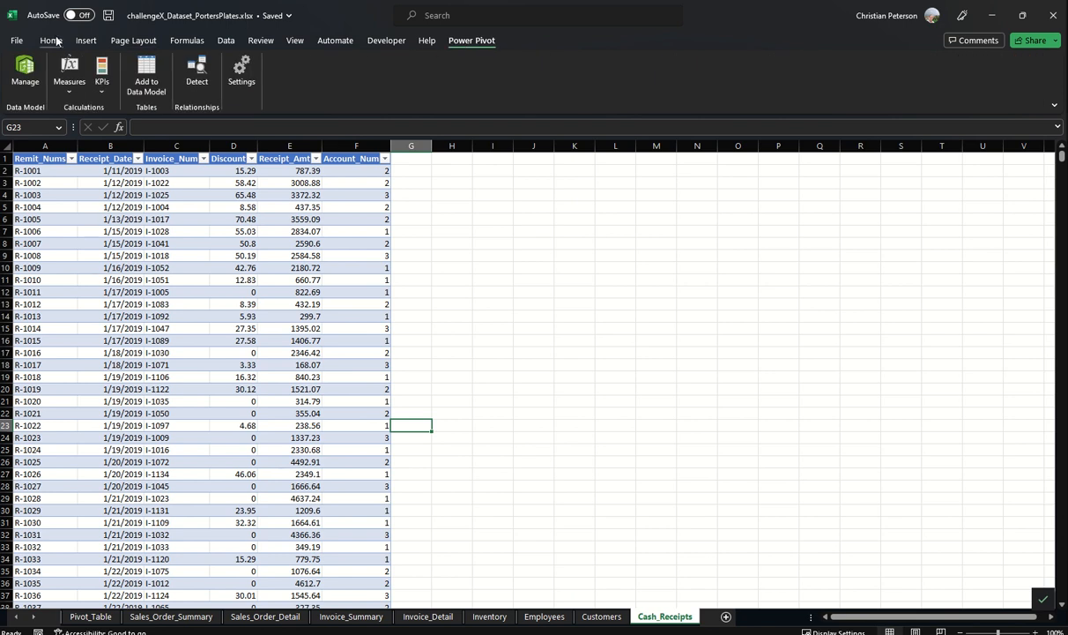
{"action": "left_click", "coordinate": [15, 41]}
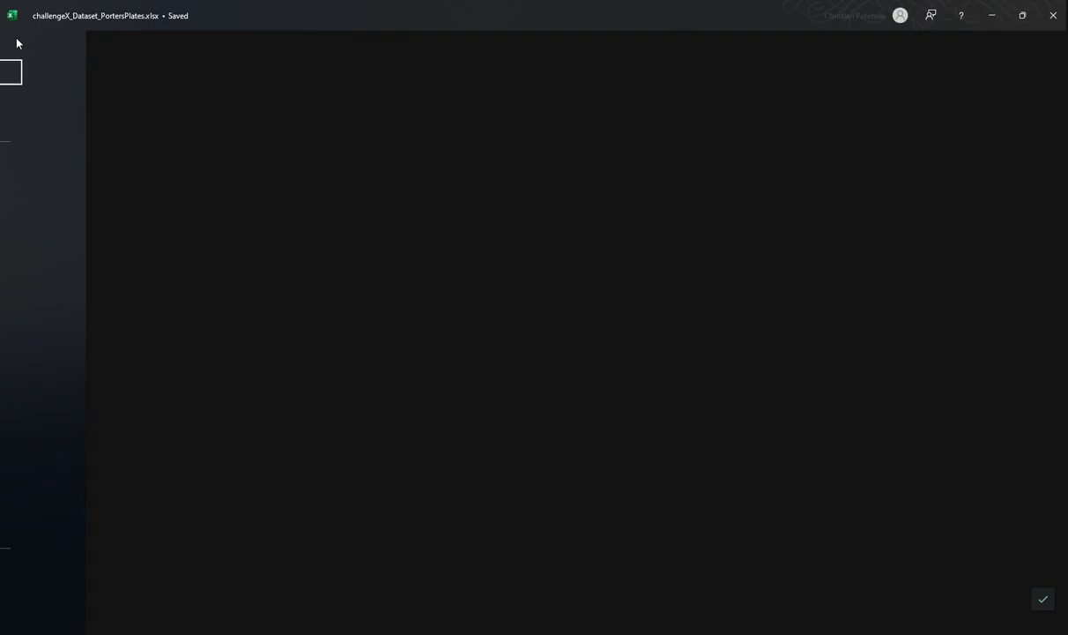
{"action": "left_click", "coordinate": [38, 619]}
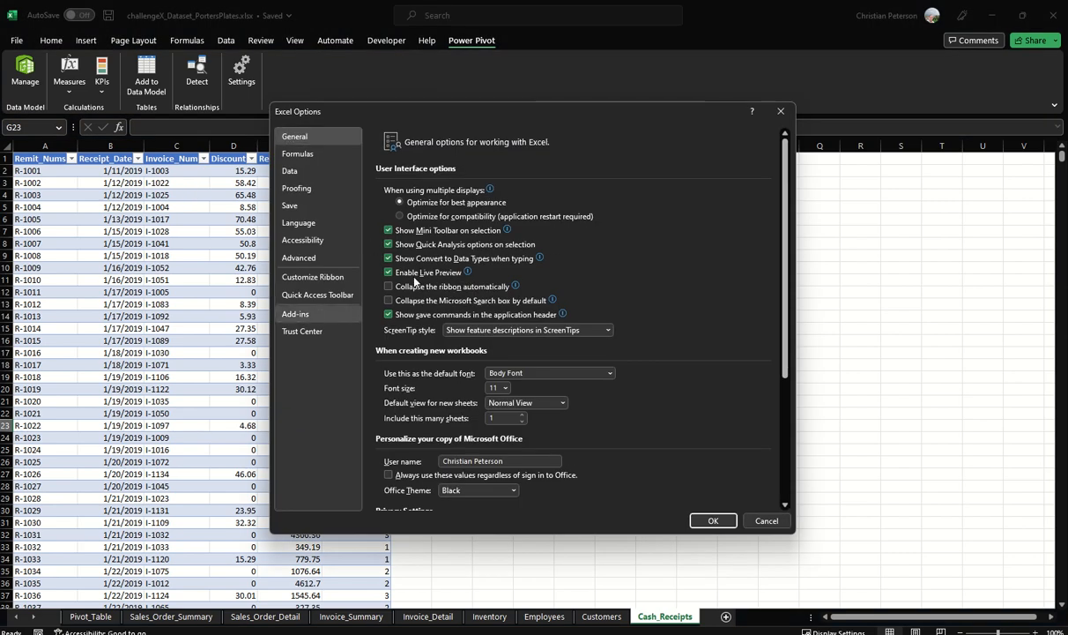
{"action": "left_click", "coordinate": [323, 317]}
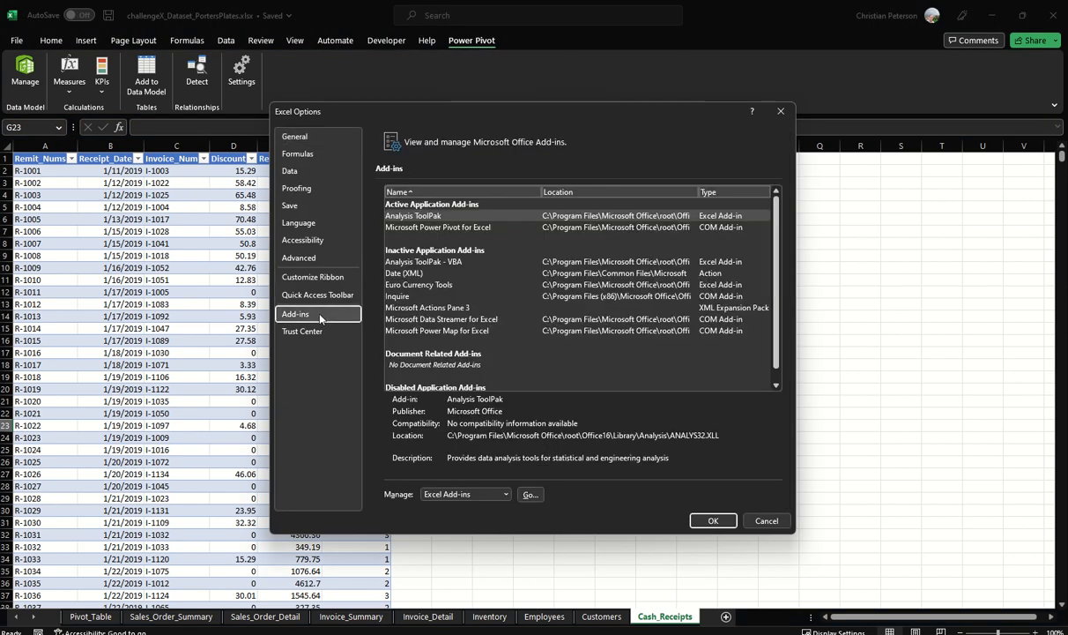
{"action": "left_click", "coordinate": [507, 495]}
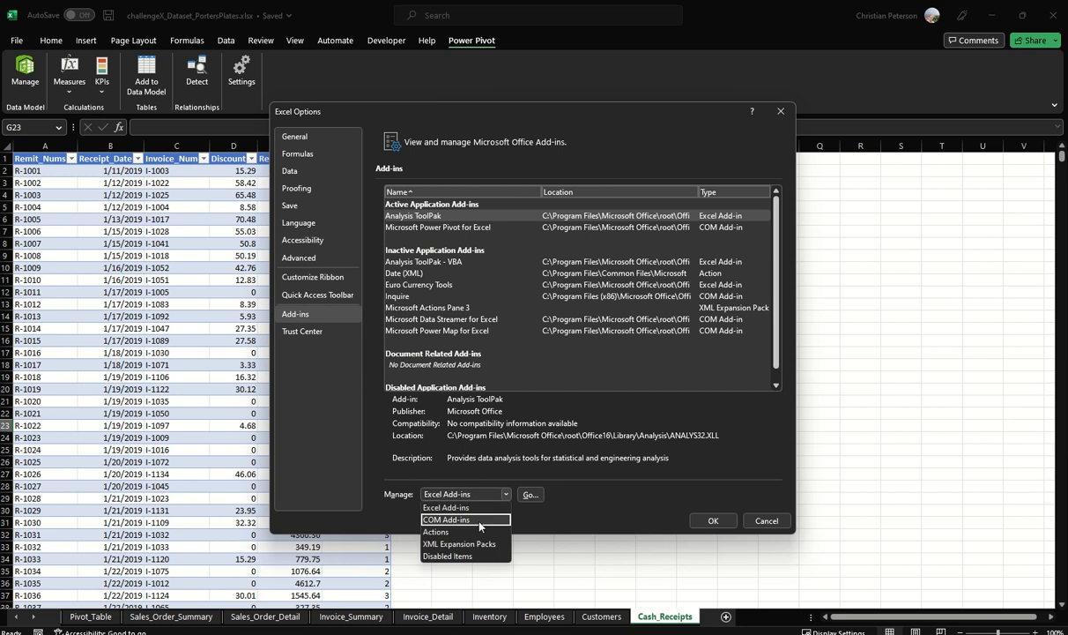
{"action": "left_click", "coordinate": [480, 520]}
{"action": "left_click", "coordinate": [530, 494]}
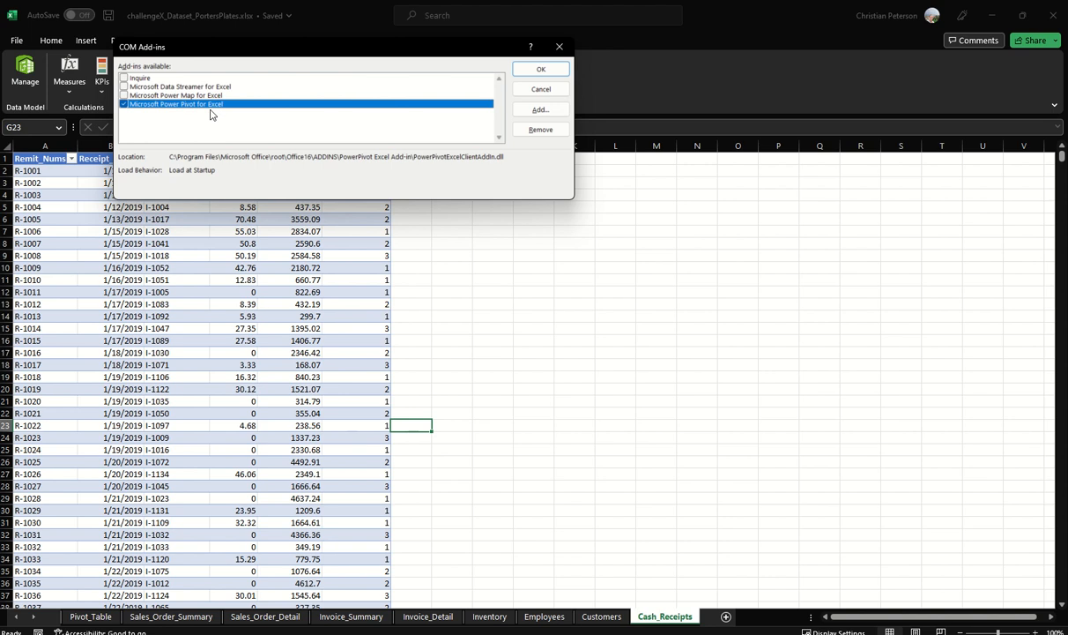
{"action": "left_click", "coordinate": [540, 70]}
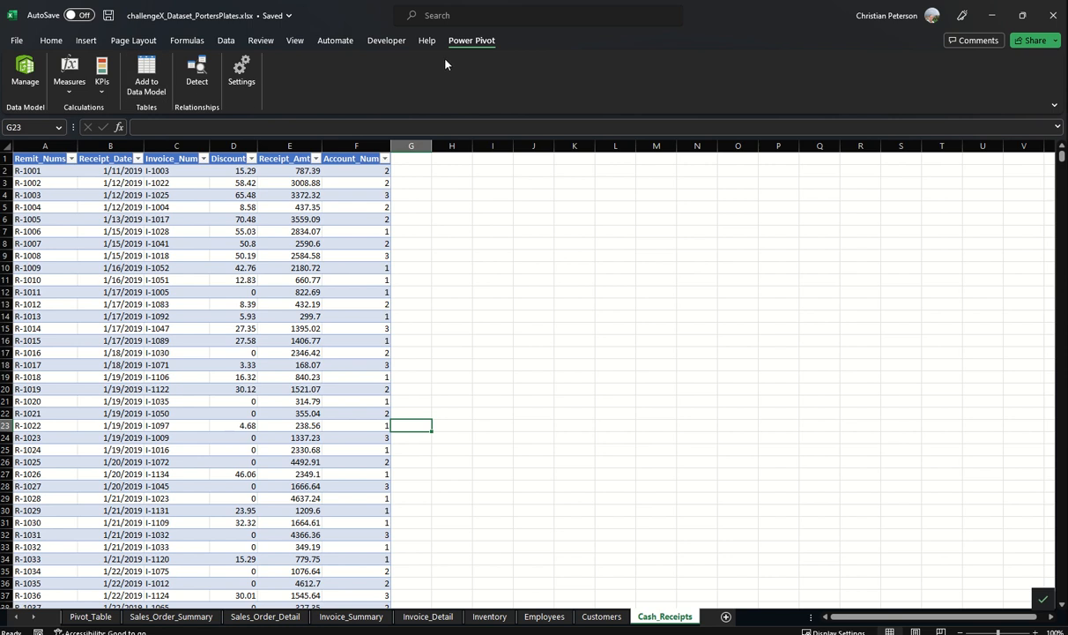
Step: Show the data model in diagram view and arrange the sales order tables above the invoice tables, with each detail table beside its summary table
{"action": "left_click", "coordinate": [25, 75]}
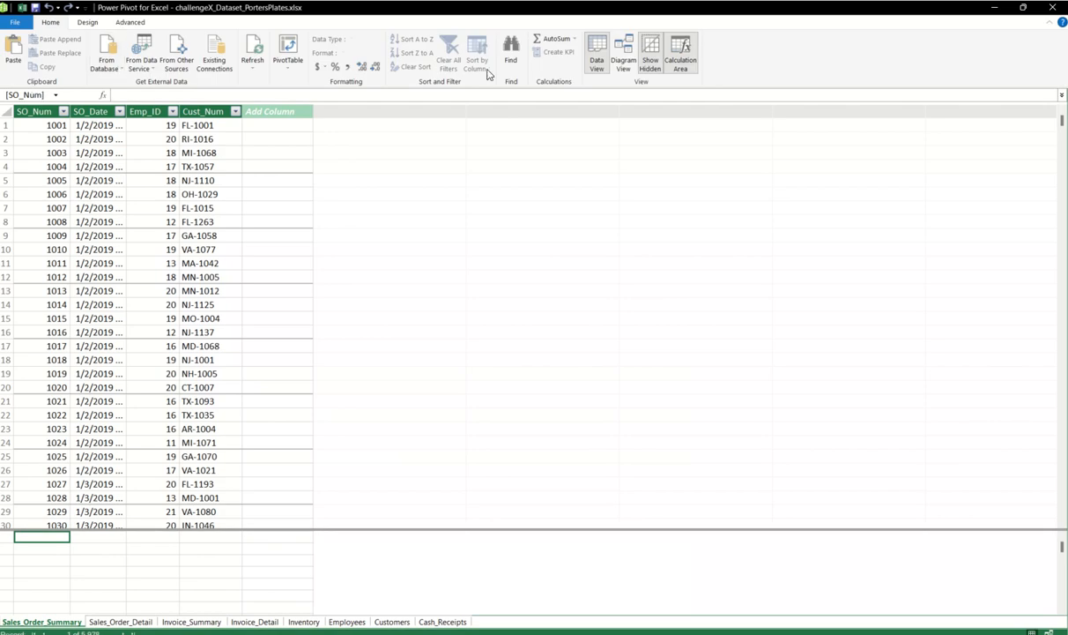
{"action": "left_click", "coordinate": [626, 58]}
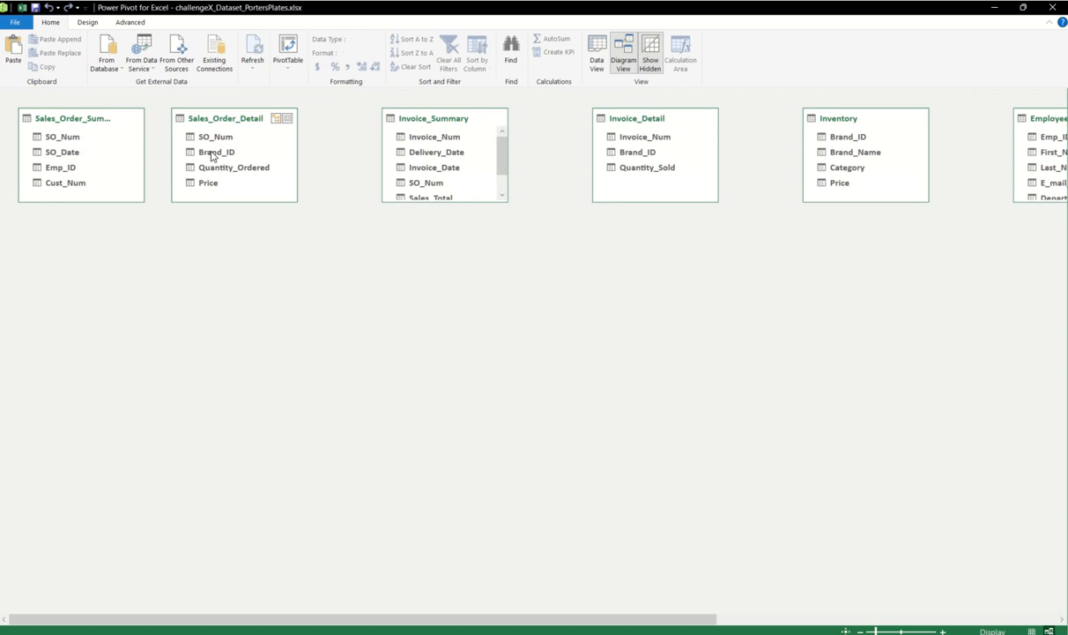
{"action": "left_click_drag", "start_coordinate": [212, 126], "coordinate": [241, 151]}
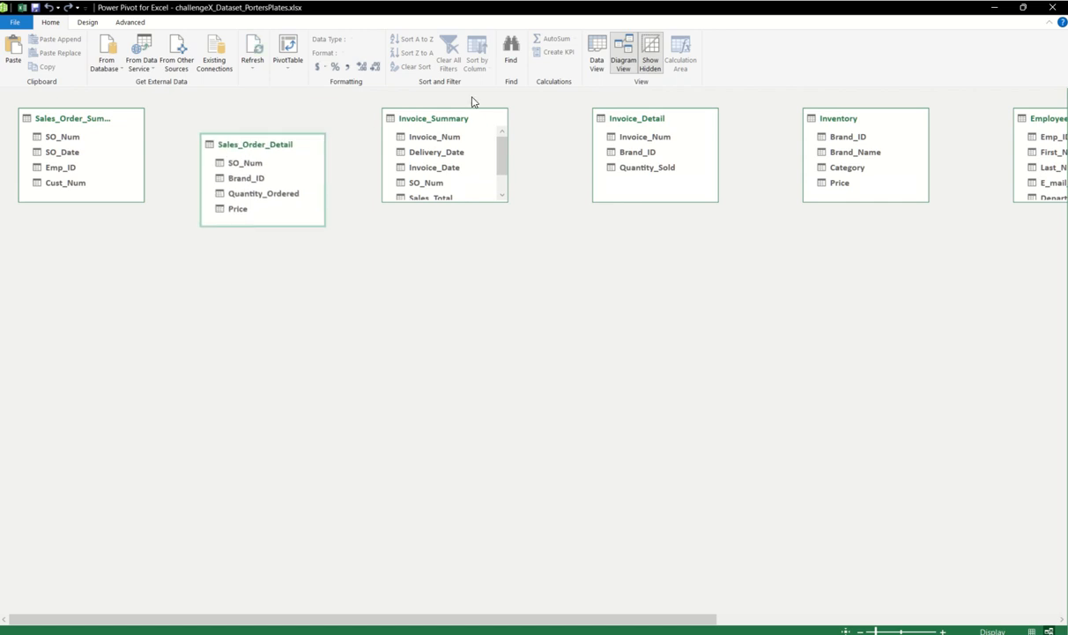
{"action": "left_click_drag", "start_coordinate": [457, 119], "coordinate": [272, 261]}
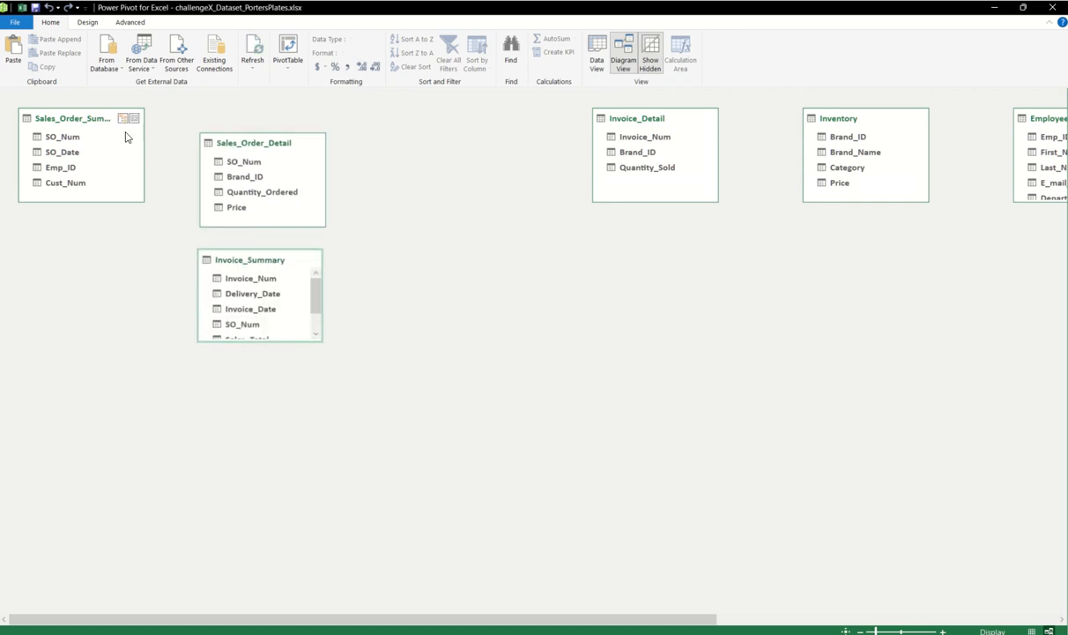
{"action": "left_click_drag", "start_coordinate": [58, 120], "coordinate": [393, 136]}
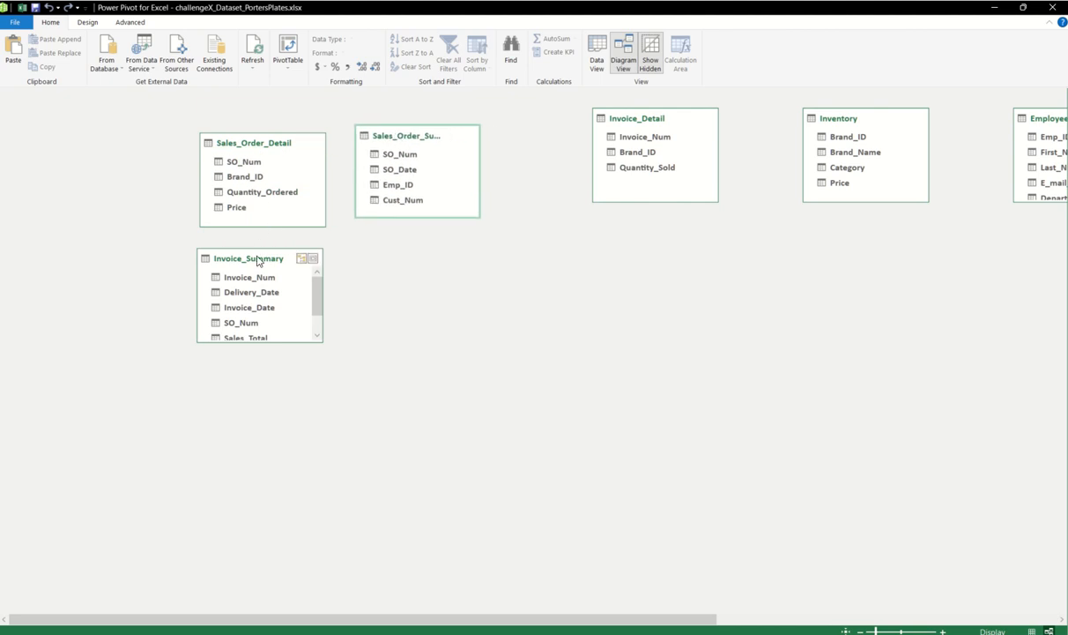
{"action": "left_click_drag", "start_coordinate": [257, 266], "coordinate": [407, 290]}
{"action": "left_click_drag", "start_coordinate": [657, 120], "coordinate": [252, 293]}
Step: Arrange Inventory above Employees beside the summary tables, with Customers beyond them and Cash_Receipts on the opposite side next to the detail tables
{"action": "left_click_drag", "start_coordinate": [876, 119], "coordinate": [615, 139]}
{"action": "left_click_drag", "start_coordinate": [553, 622], "coordinate": [755, 574]}
{"action": "left_click_drag", "start_coordinate": [744, 118], "coordinate": [286, 287]}
{"action": "left_click_drag", "start_coordinate": [922, 107], "coordinate": [402, 203]}
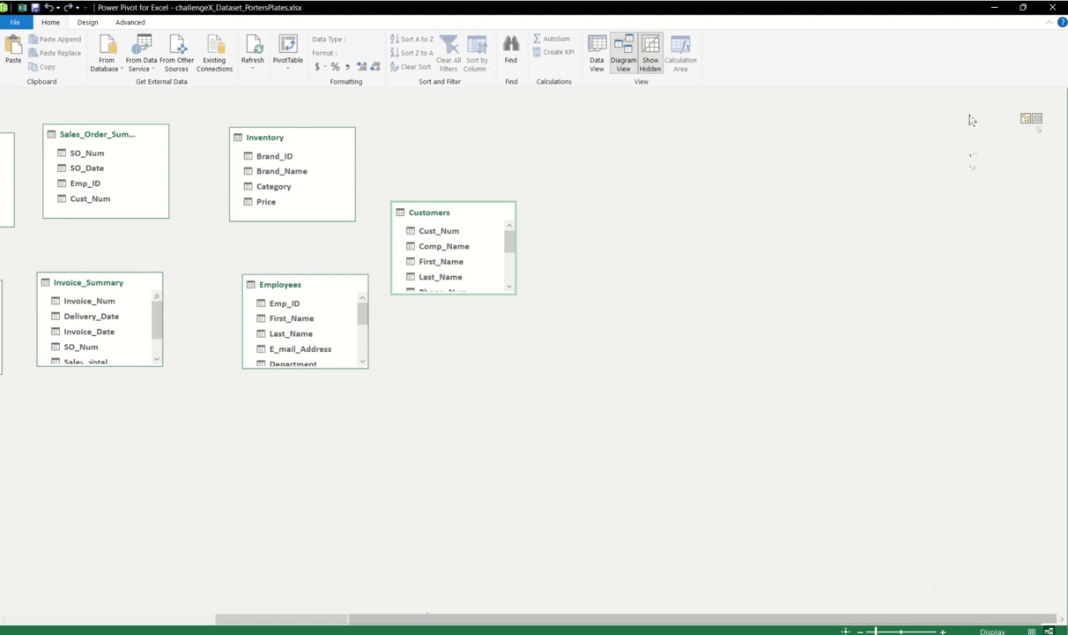
{"action": "left_click_drag", "start_coordinate": [971, 119], "coordinate": [100, 410]}
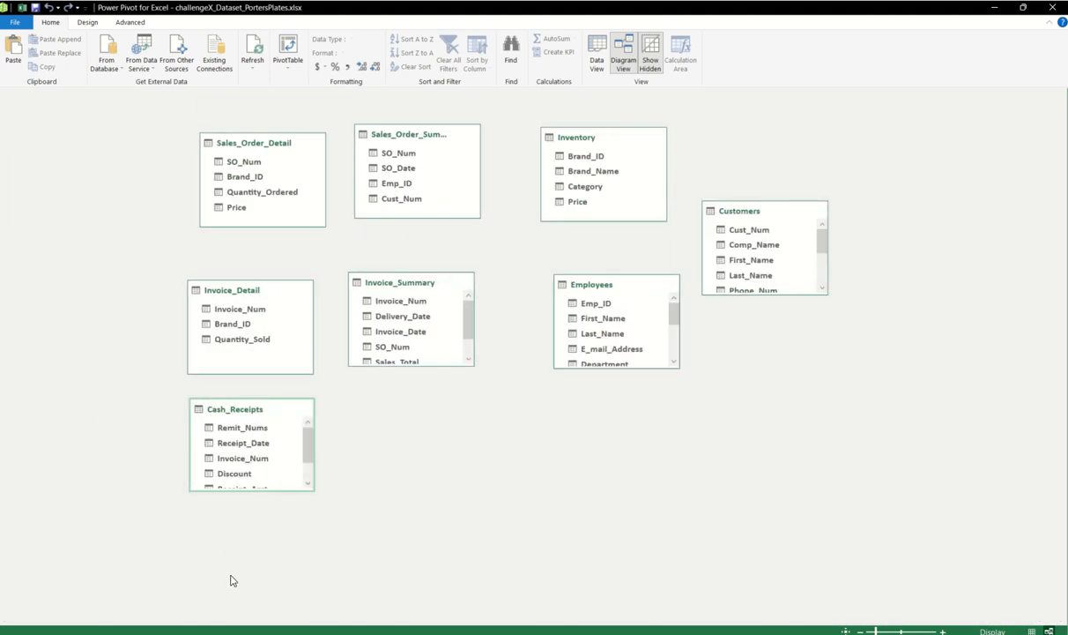
{"action": "left_click_drag", "start_coordinate": [244, 414], "coordinate": [96, 216]}
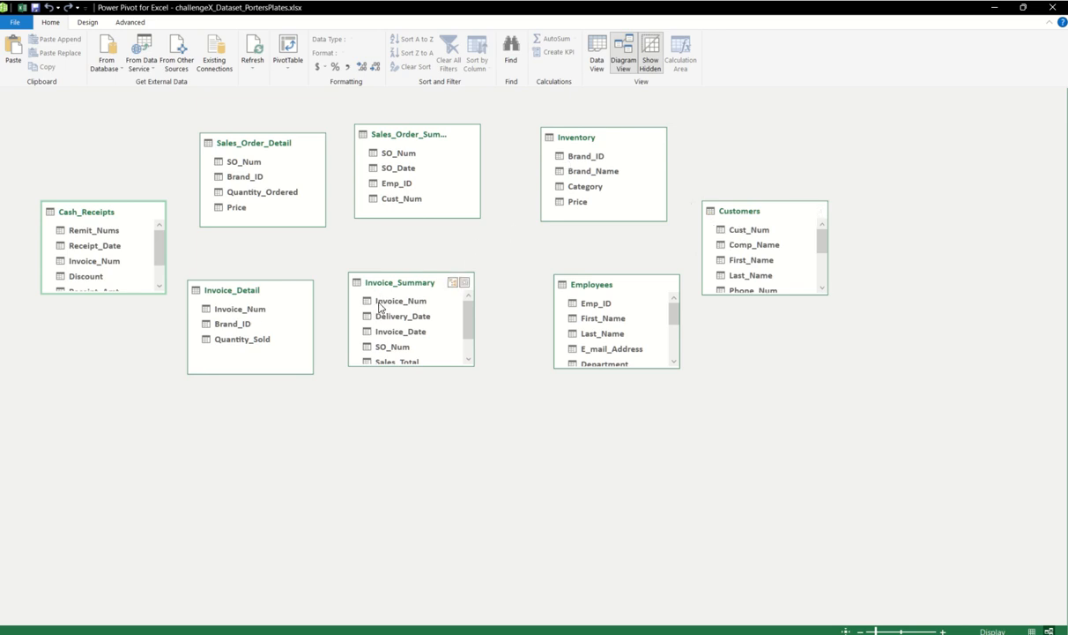
Step: Relate Invoice_Summary to Invoice_Detail by Invoice_Num and Sales_Order_Summary to Sales_Order_Detail by SO_Num, and leave the data model window
{"action": "left_click_drag", "start_coordinate": [379, 305], "coordinate": [264, 309]}
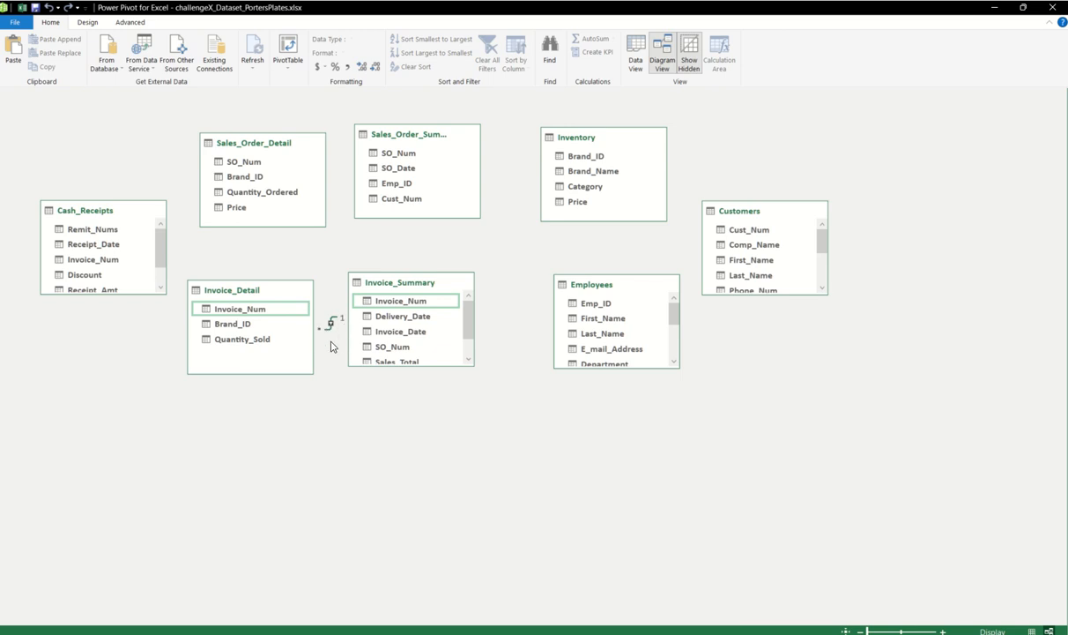
{"action": "mouse_move", "coordinate": [375, 153]}
{"action": "left_mouse_down"}
{"action": "mouse_move", "coordinate": [270, 181]}
{"action": "mouse_move", "coordinate": [265, 173]}
{"action": "left_mouse_up"}
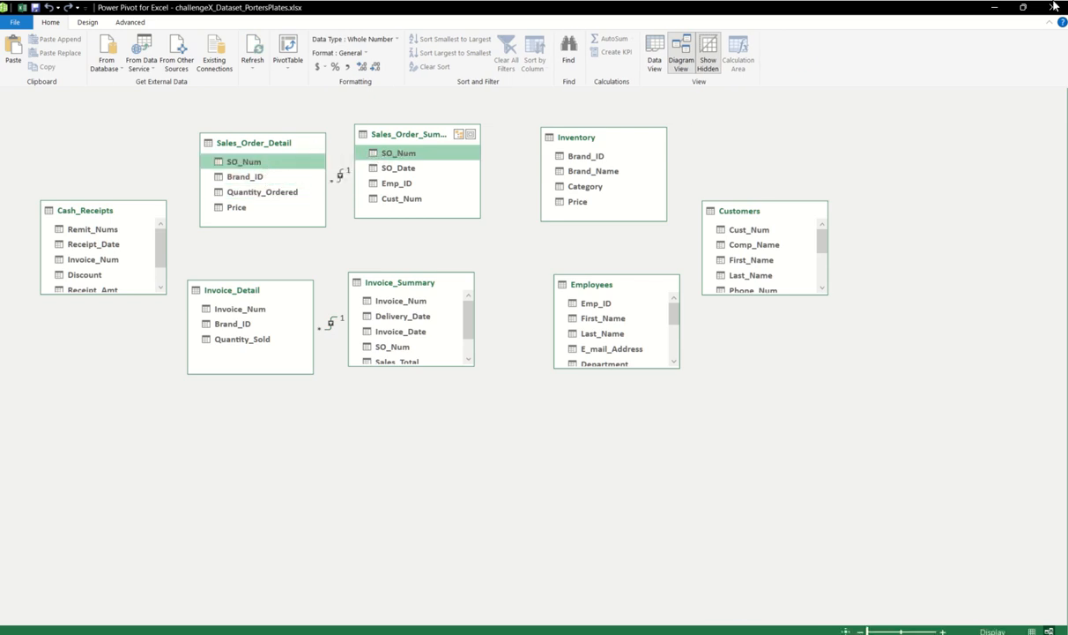
{"action": "left_click", "coordinate": [997, 7]}
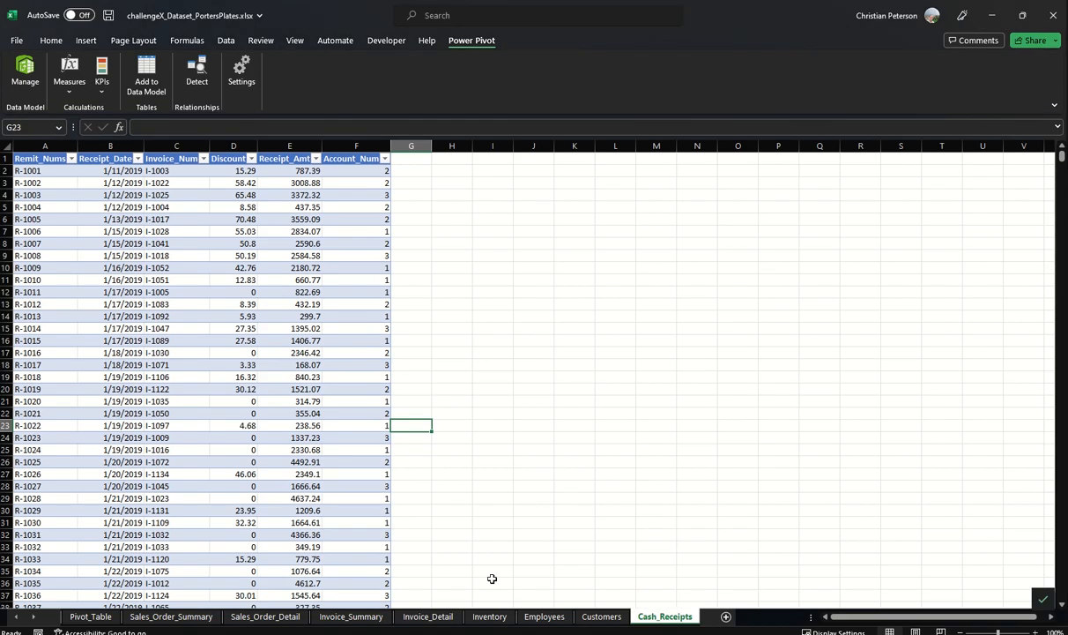
{"action": "left_click", "coordinate": [992, 15]}
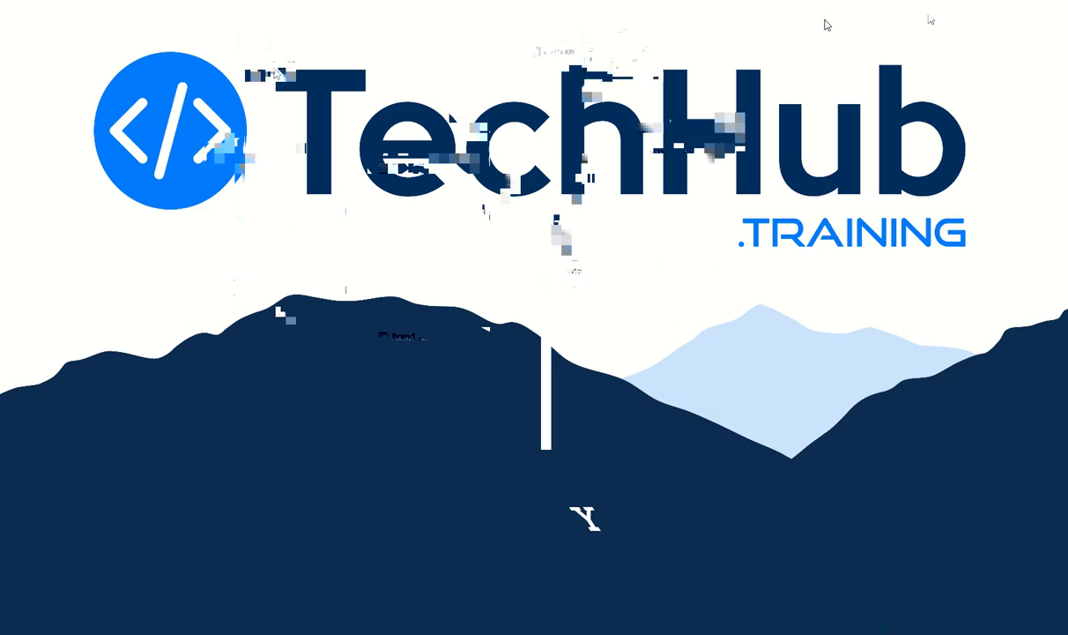
Step: Insert a PivotTable from the data model at cell A1 of the existing PivotTable worksheet and display its field list
{"action": "left_click", "coordinate": [262, 71]}
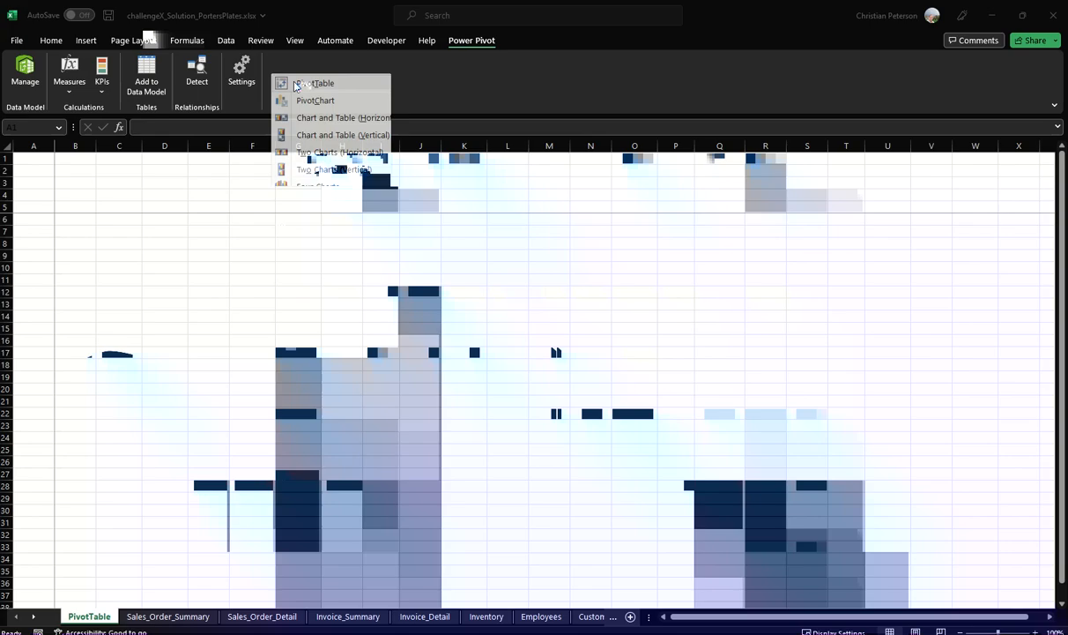
{"action": "left_click", "coordinate": [299, 83]}
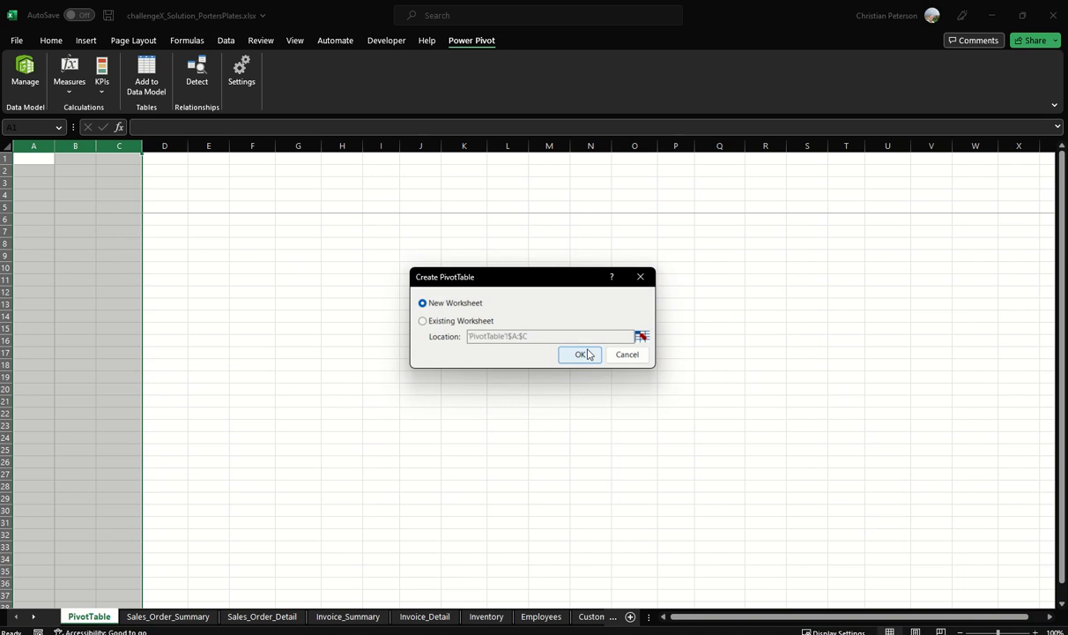
{"action": "left_click", "coordinate": [431, 320]}
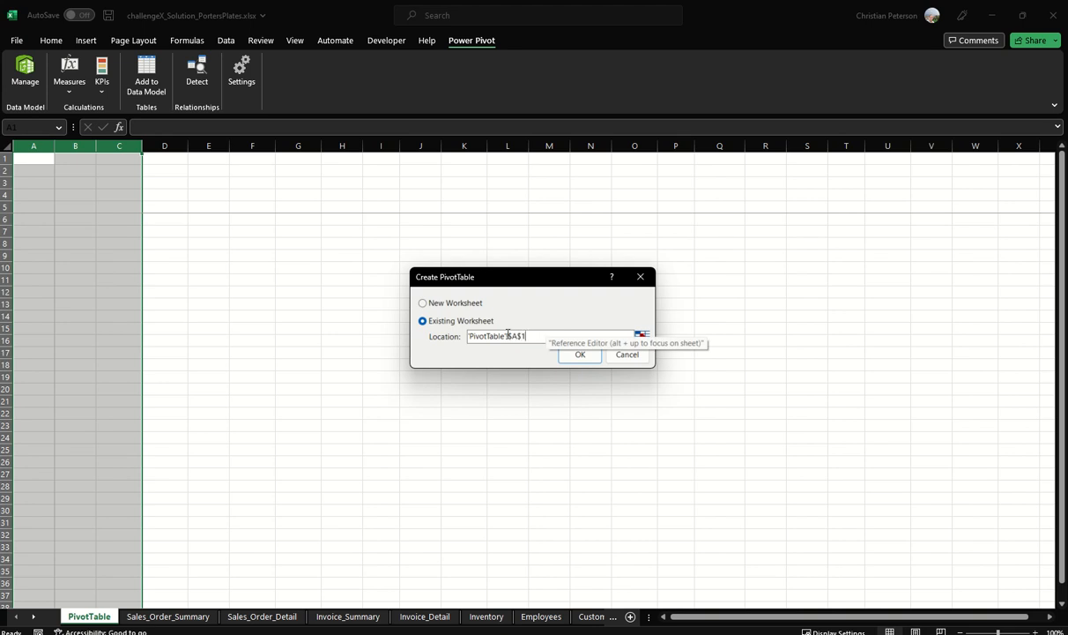
{"action": "left_click", "coordinate": [584, 354]}
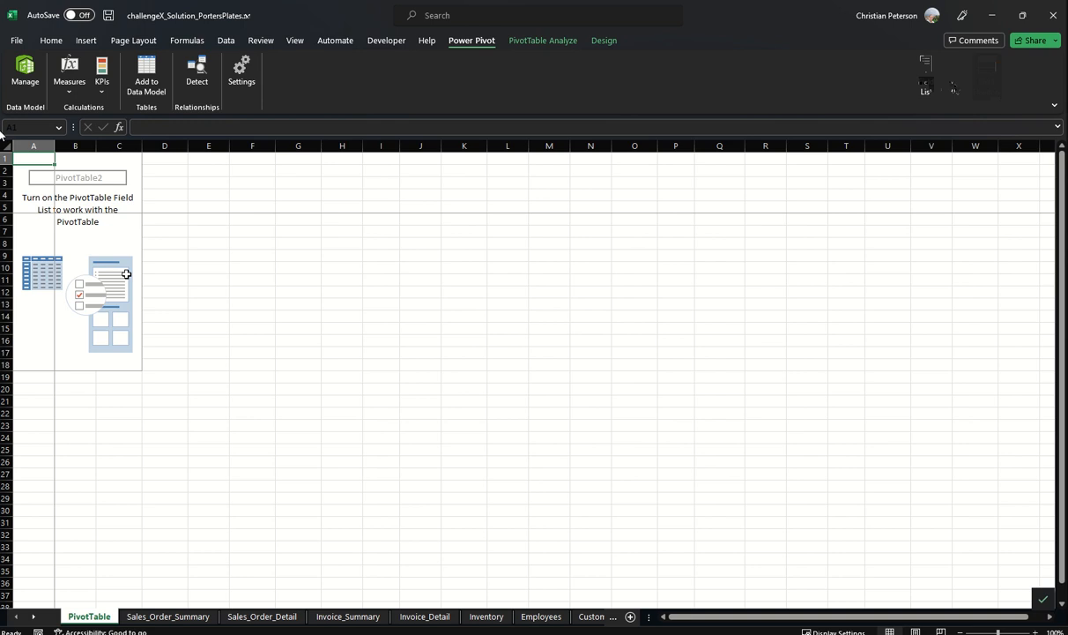
{"action": "left_click", "coordinate": [927, 91]}
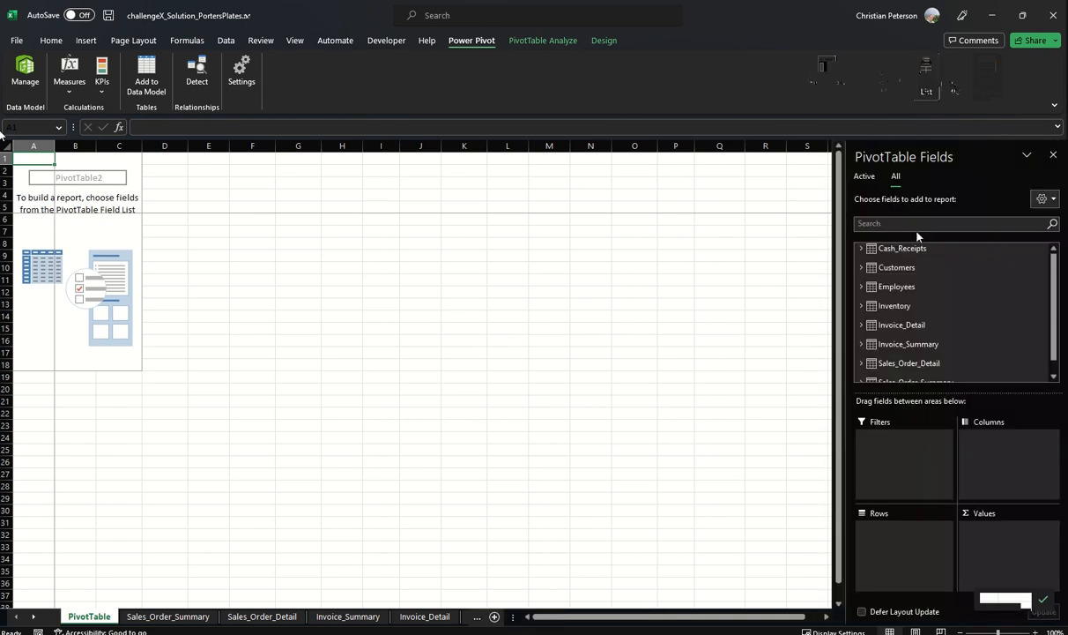
Step: Add Emp_ID from the Employees table to the PivotTable as column labels
{"action": "scroll", "coordinate": [886, 262], "scroll_direction": "down", "scroll_amount": 1}
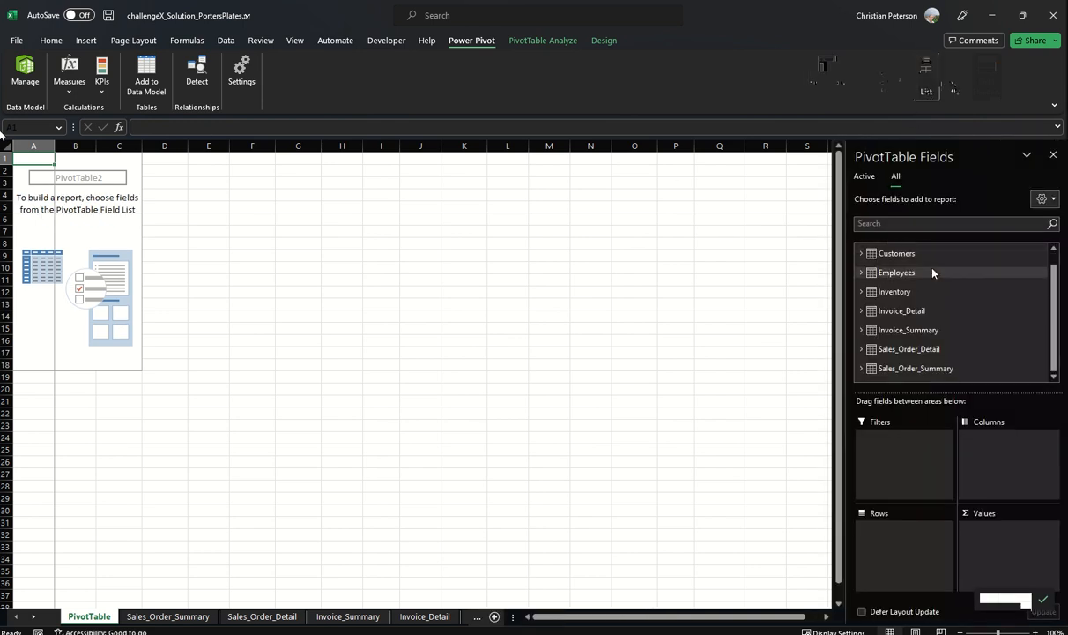
{"action": "scroll", "coordinate": [882, 259], "scroll_direction": "up", "scroll_amount": 1}
{"action": "left_click", "coordinate": [862, 248]}
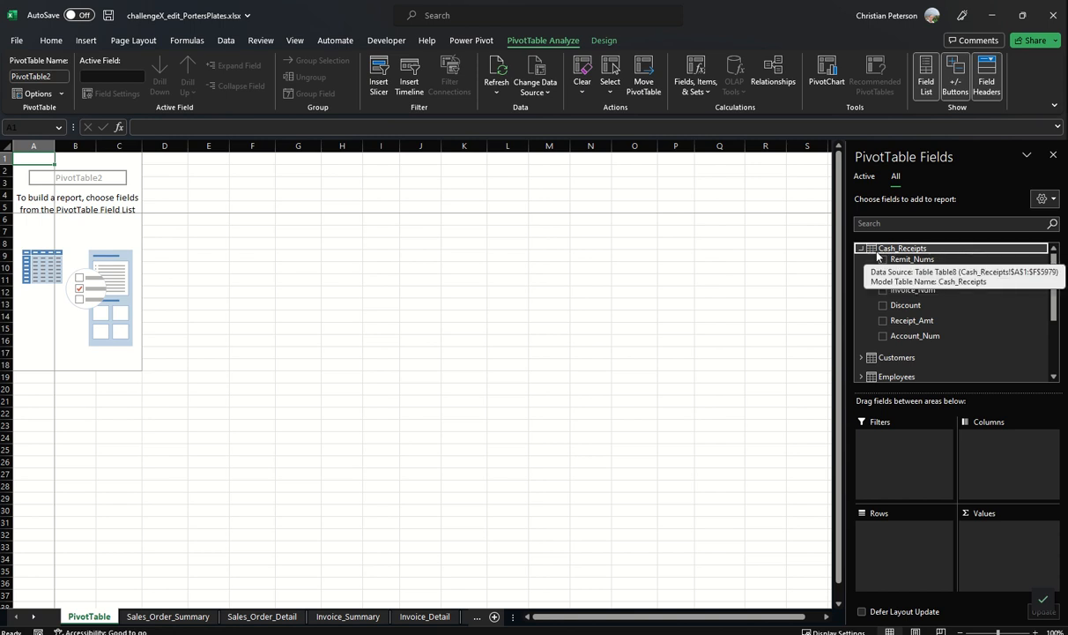
{"action": "left_click", "coordinate": [862, 248]}
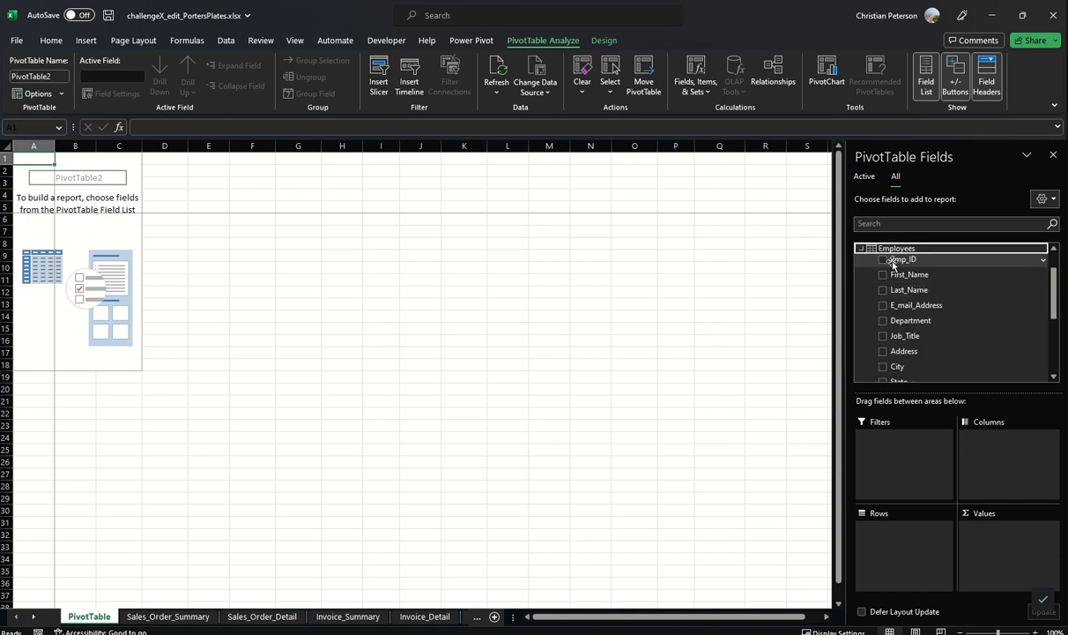
{"action": "left_click", "coordinate": [884, 259]}
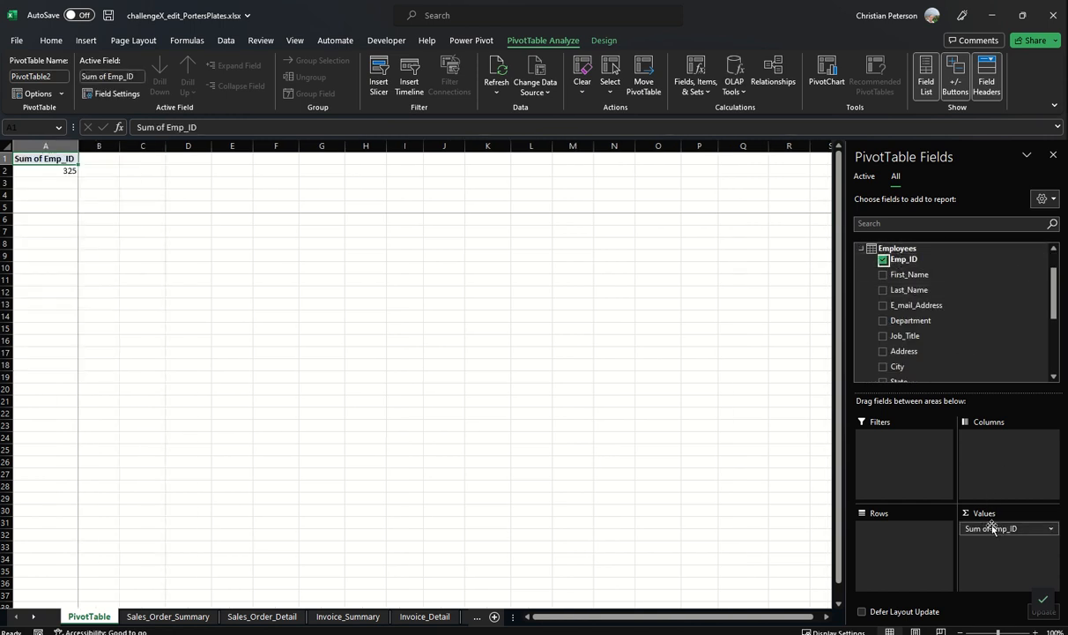
{"action": "left_click_drag", "start_coordinate": [996, 528], "coordinate": [995, 453]}
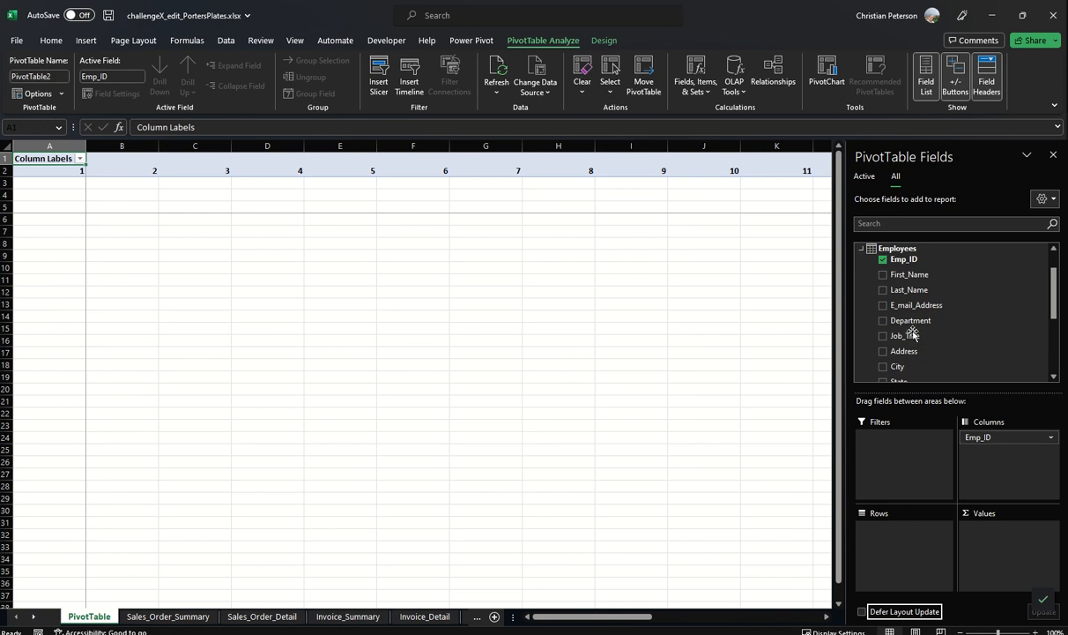
Step: Add Cust_Num from the Customers table to the PivotTable as row labels
{"action": "scroll", "coordinate": [907, 353], "scroll_direction": "down", "scroll_amount": 1}
{"action": "scroll", "coordinate": [891, 358], "scroll_direction": "up", "scroll_amount": 2}
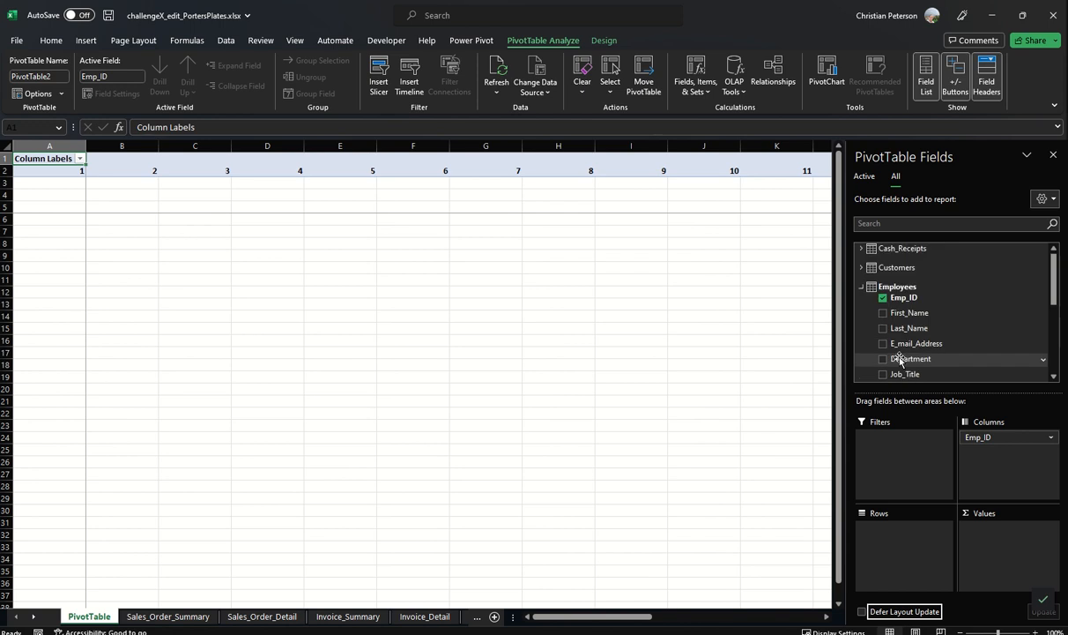
{"action": "left_click", "coordinate": [861, 287]}
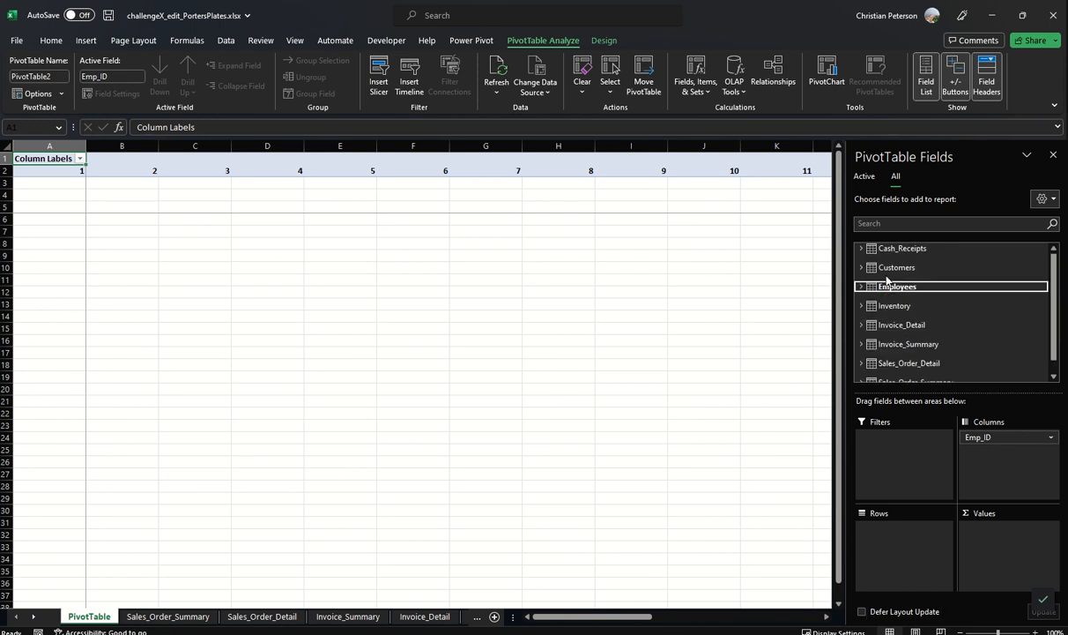
{"action": "left_click", "coordinate": [892, 268]}
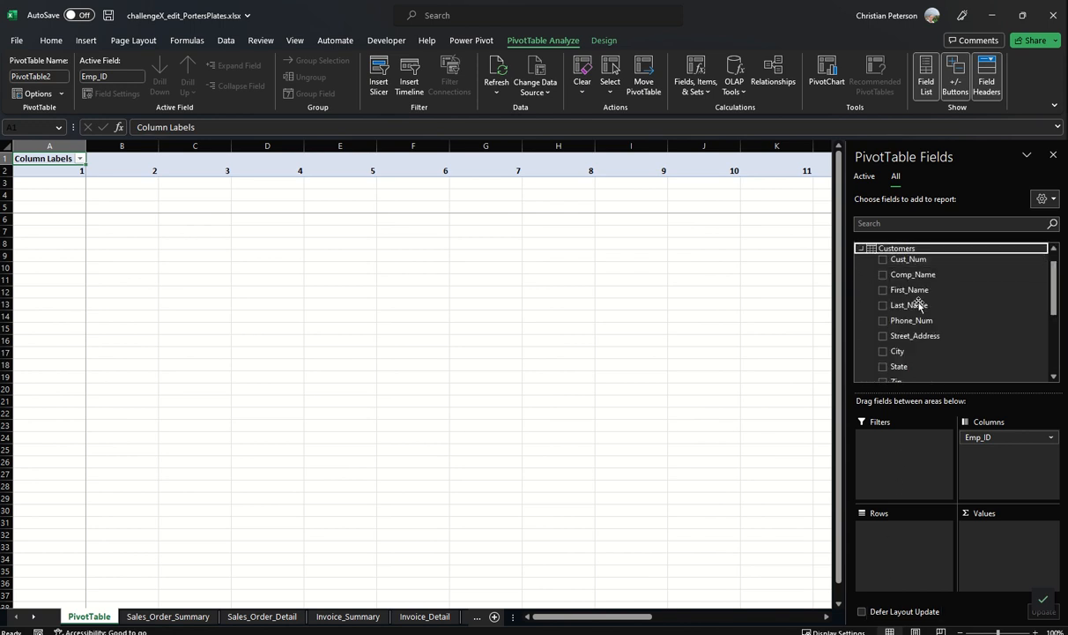
{"action": "left_click_drag", "start_coordinate": [872, 258], "coordinate": [887, 529]}
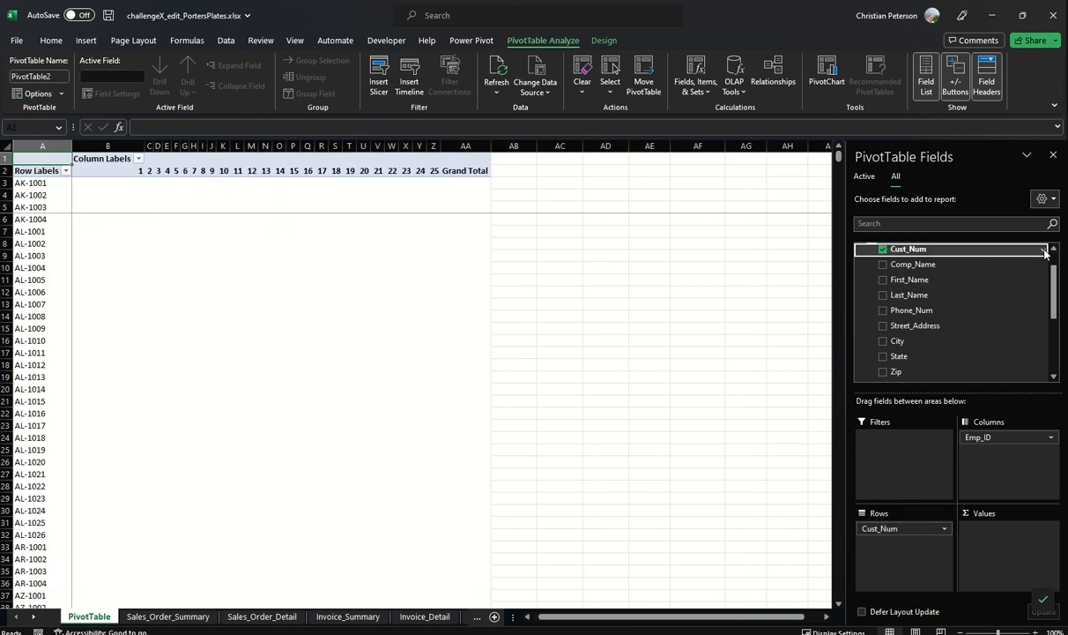
Step: Add Receipt_Amt from the Cash_Receipts table to the PivotTable as summed values
{"action": "scroll", "coordinate": [886, 259], "scroll_direction": "up", "scroll_amount": 1}
{"action": "left_click", "coordinate": [862, 268]}
{"action": "scroll", "coordinate": [927, 306], "scroll_direction": "down", "scroll_amount": 1}
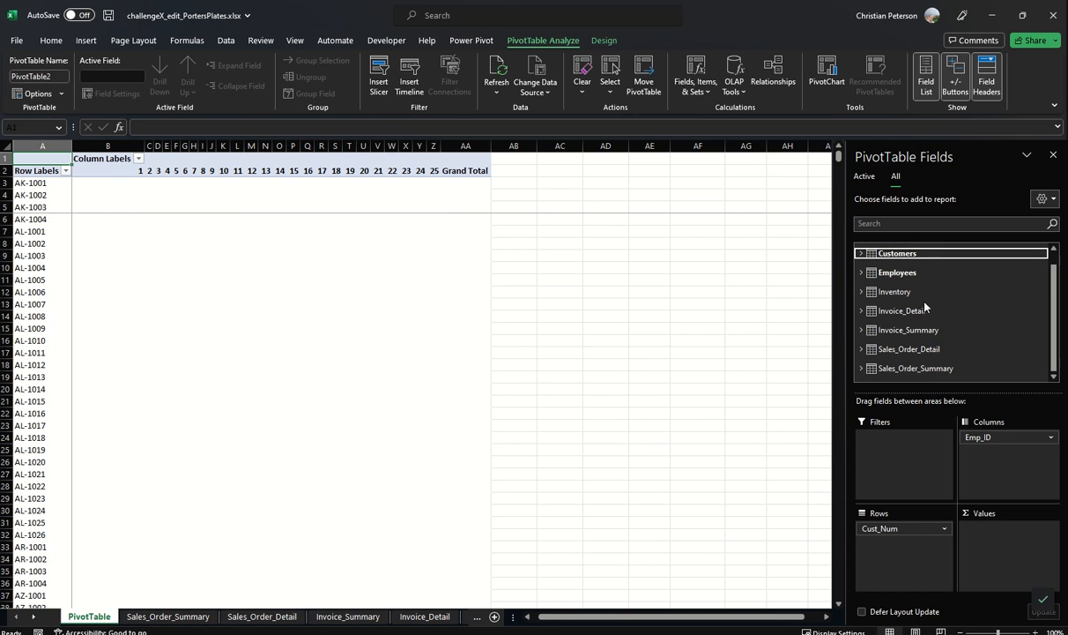
{"action": "scroll", "coordinate": [891, 347], "scroll_direction": "up", "scroll_amount": 1}
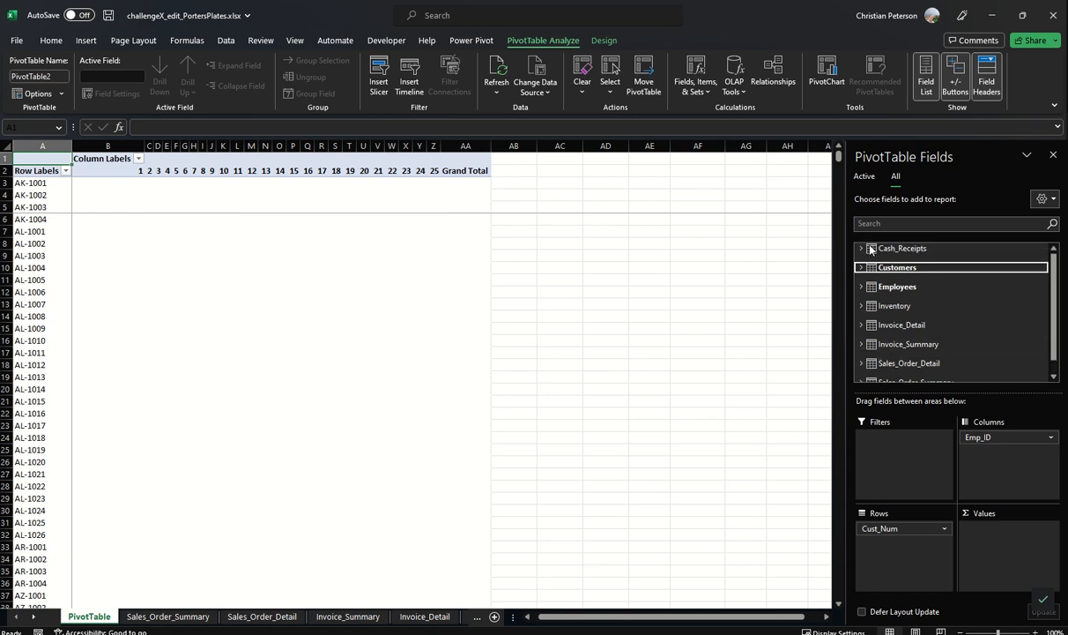
{"action": "left_click", "coordinate": [895, 248]}
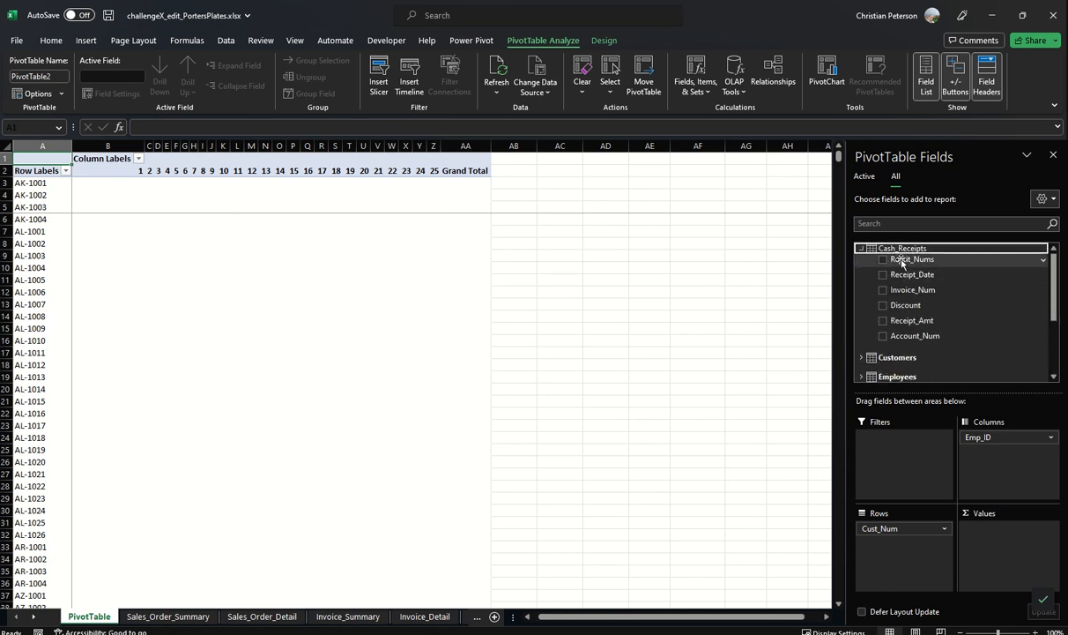
{"action": "left_click_drag", "start_coordinate": [901, 322], "coordinate": [996, 530]}
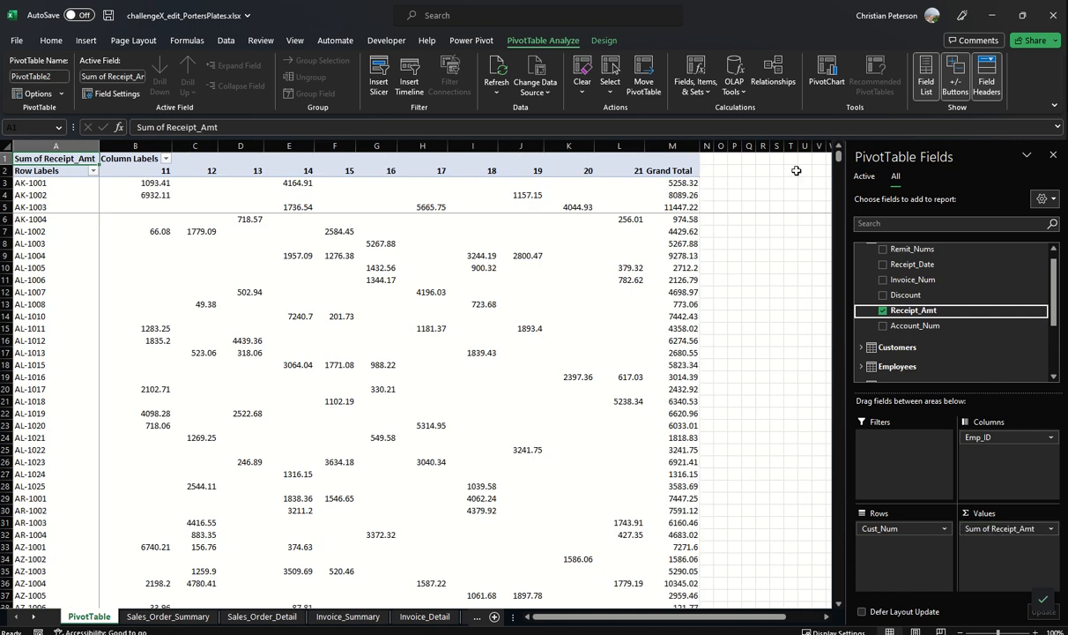
{"action": "scroll", "coordinate": [543, 419], "scroll_direction": "down", "scroll_amount": 6}
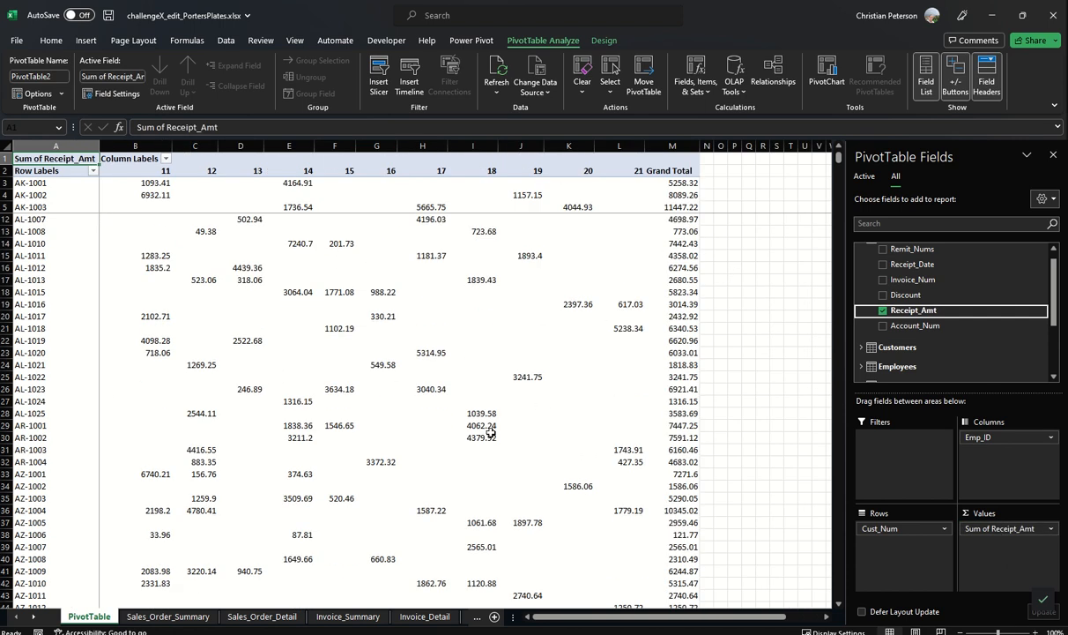
{"action": "scroll", "coordinate": [230, 454], "scroll_direction": "up", "scroll_amount": 6}
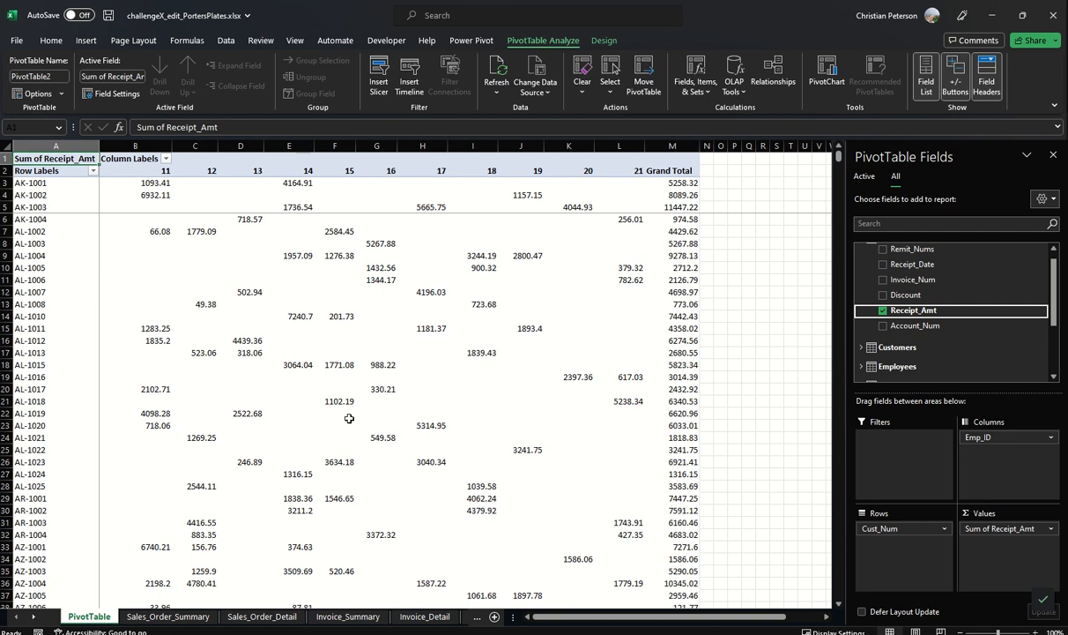
Step: Add Category from the Customers table to the PivotTable as a report filter
{"action": "scroll", "coordinate": [885, 257], "scroll_direction": "up", "scroll_amount": 1}
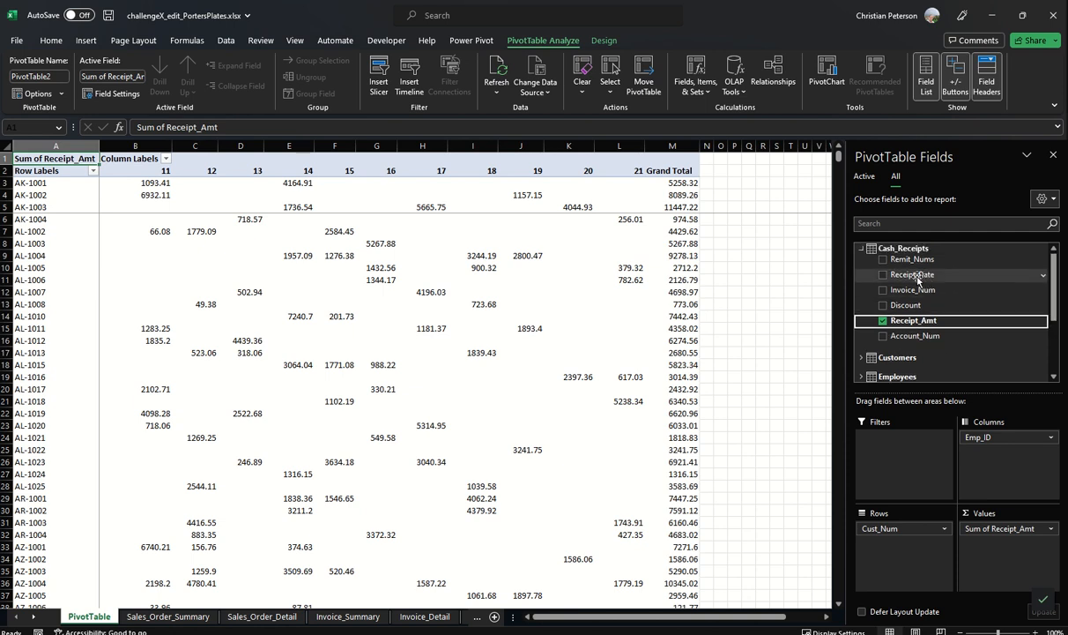
{"action": "left_click", "coordinate": [861, 249]}
{"action": "left_click", "coordinate": [897, 263]}
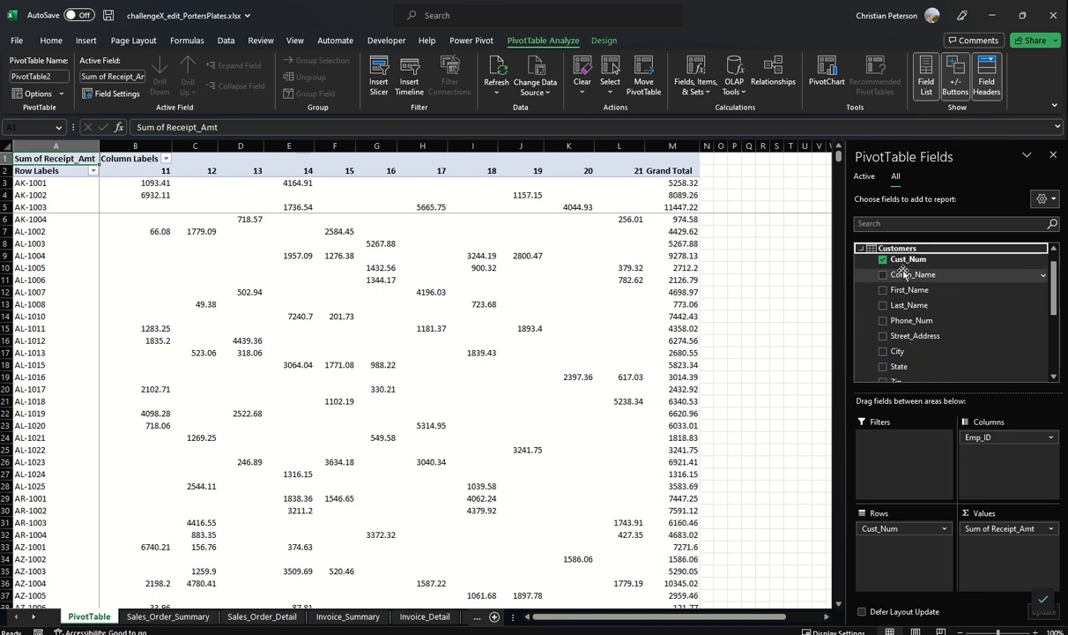
{"action": "scroll", "coordinate": [910, 328], "scroll_direction": "down", "scroll_amount": 2}
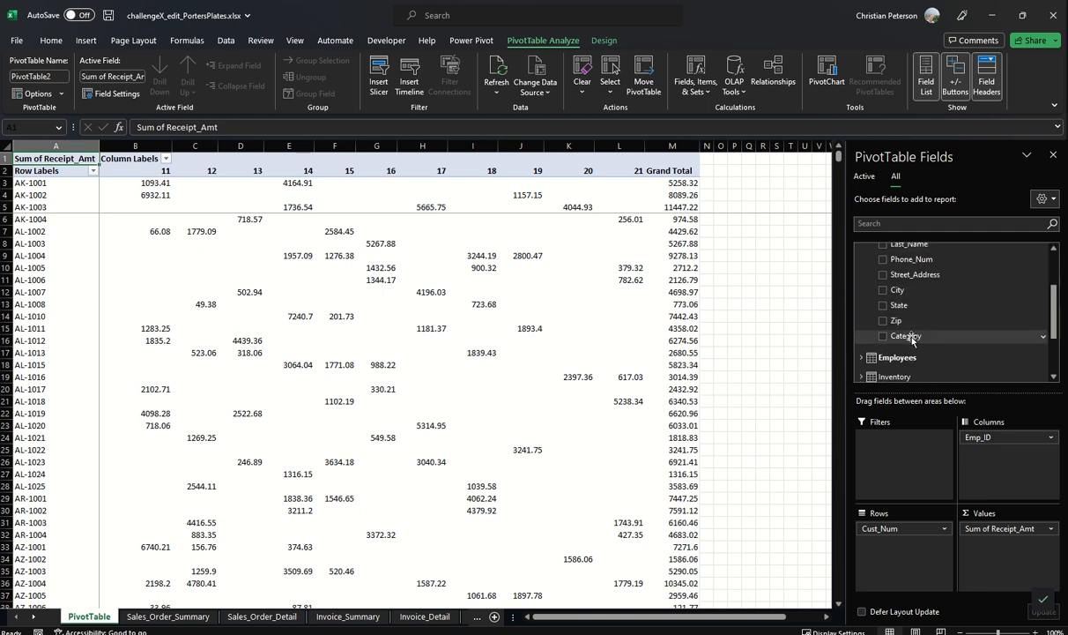
{"action": "left_click_drag", "start_coordinate": [912, 339], "coordinate": [901, 441]}
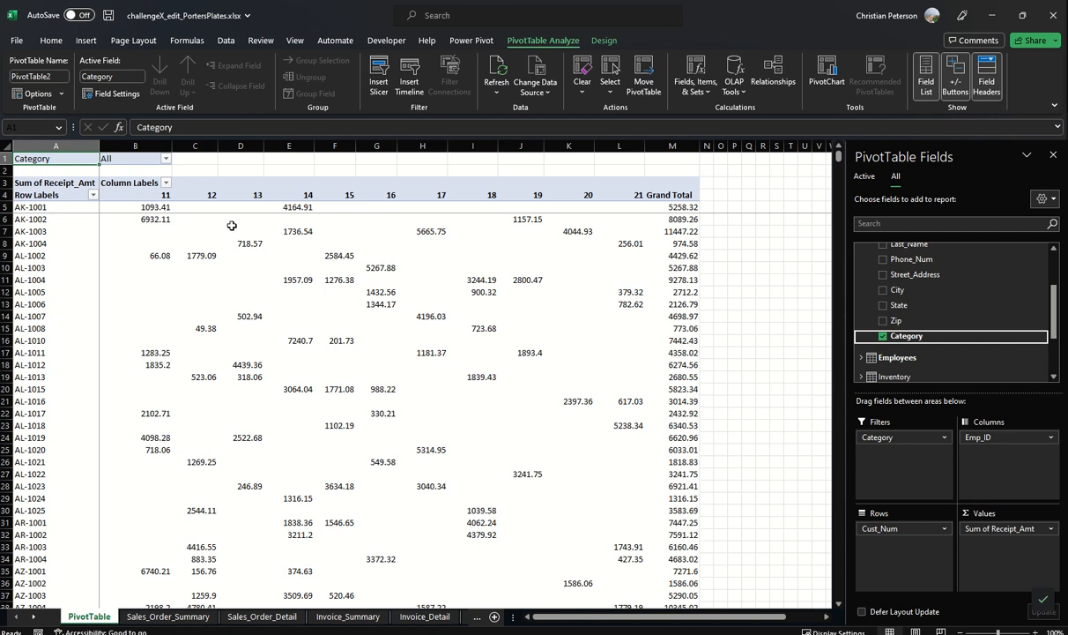
Step: Filter the PivotTable's Category to Retailer only
{"action": "left_click", "coordinate": [164, 159]}
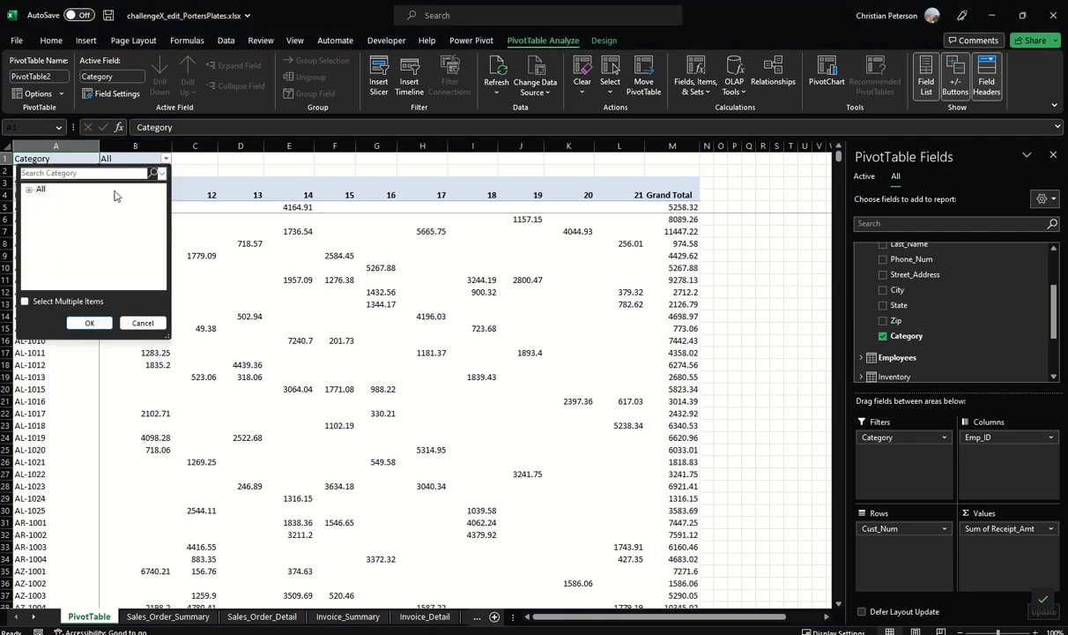
{"action": "left_click", "coordinate": [29, 189]}
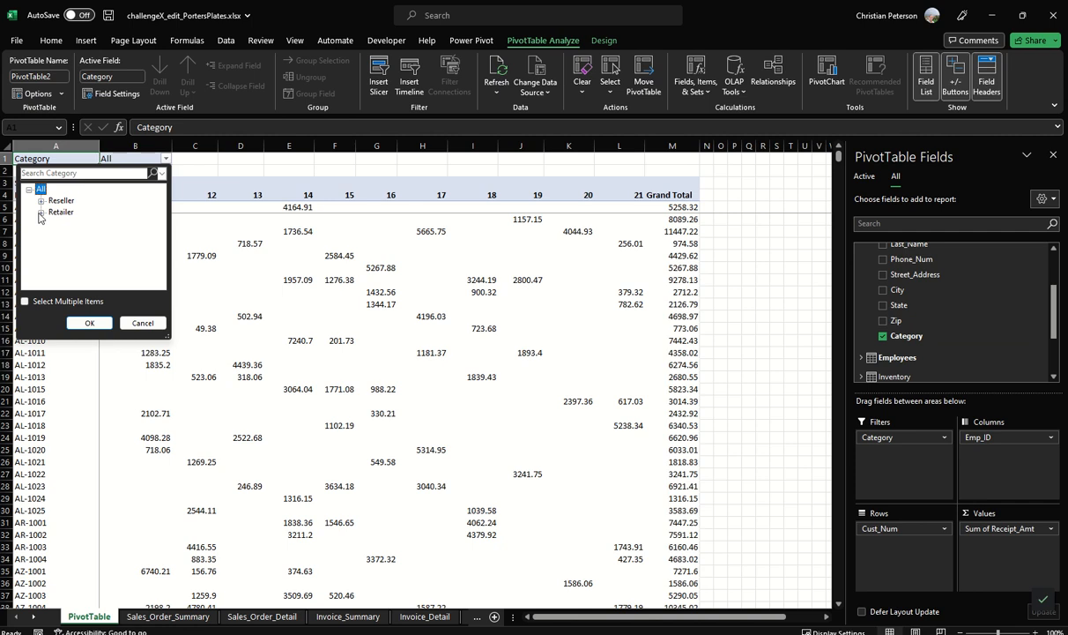
{"action": "left_click", "coordinate": [57, 214]}
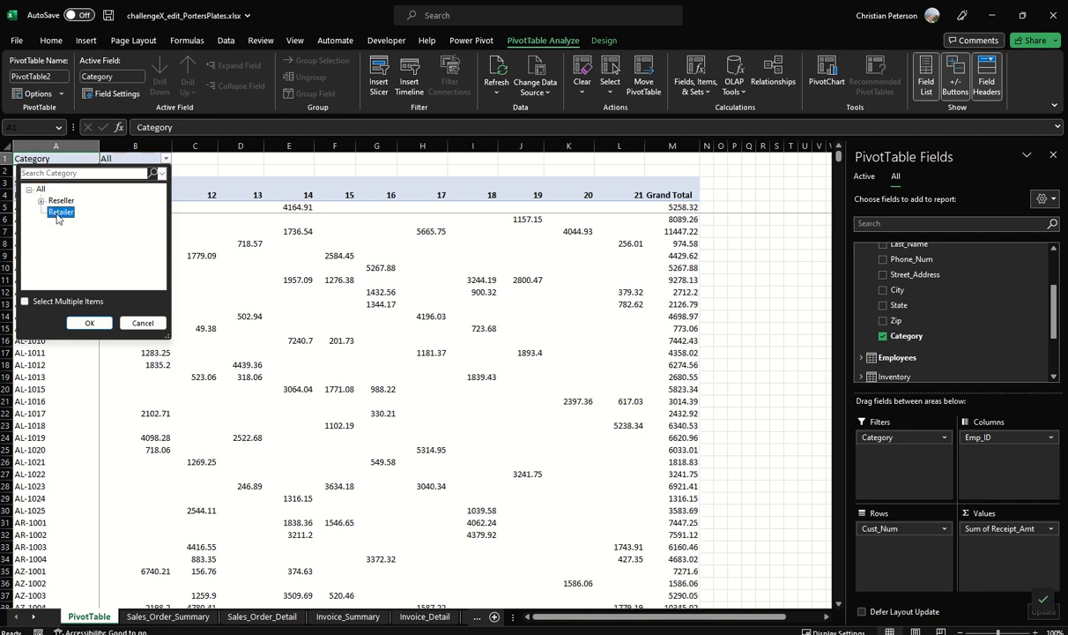
{"action": "left_click", "coordinate": [89, 323]}
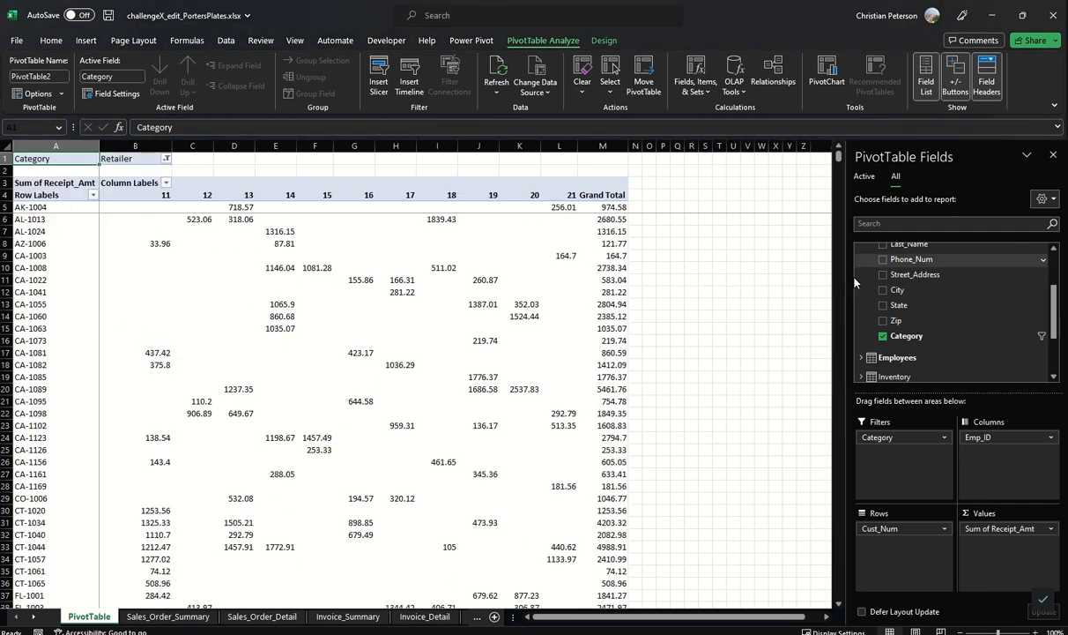
Step: Add State from the Customers table as a second report filter, and deselect all its items with multiple selection enabled
{"action": "scroll", "coordinate": [855, 291], "scroll_direction": "up", "scroll_amount": 3}
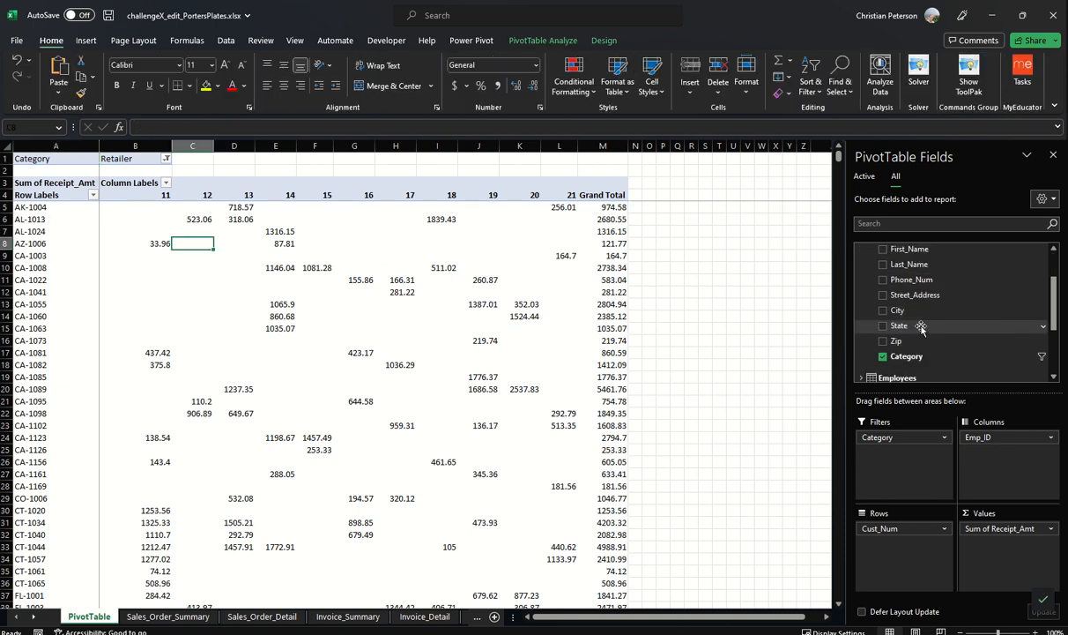
{"action": "left_click_drag", "start_coordinate": [921, 328], "coordinate": [908, 459]}
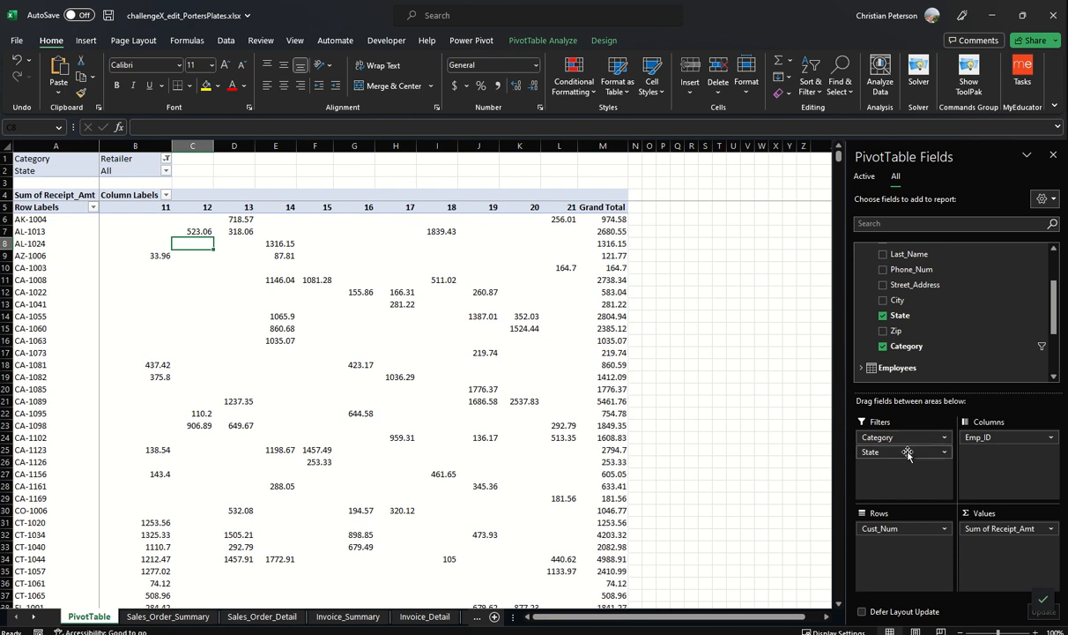
{"action": "left_click", "coordinate": [166, 170]}
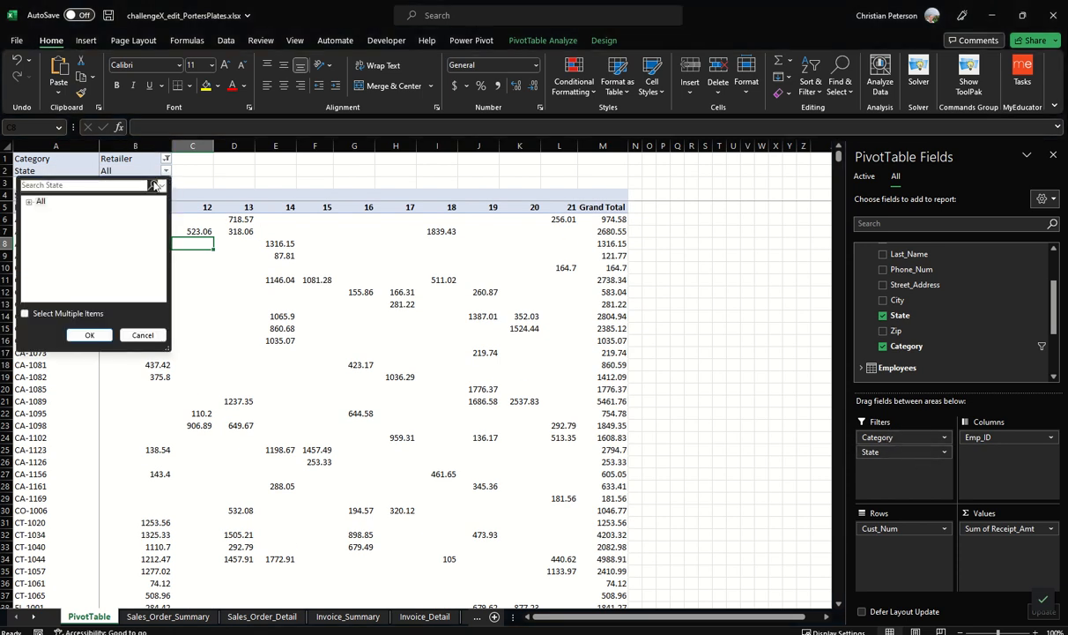
{"action": "left_click", "coordinate": [28, 202]}
{"action": "left_click", "coordinate": [25, 313]}
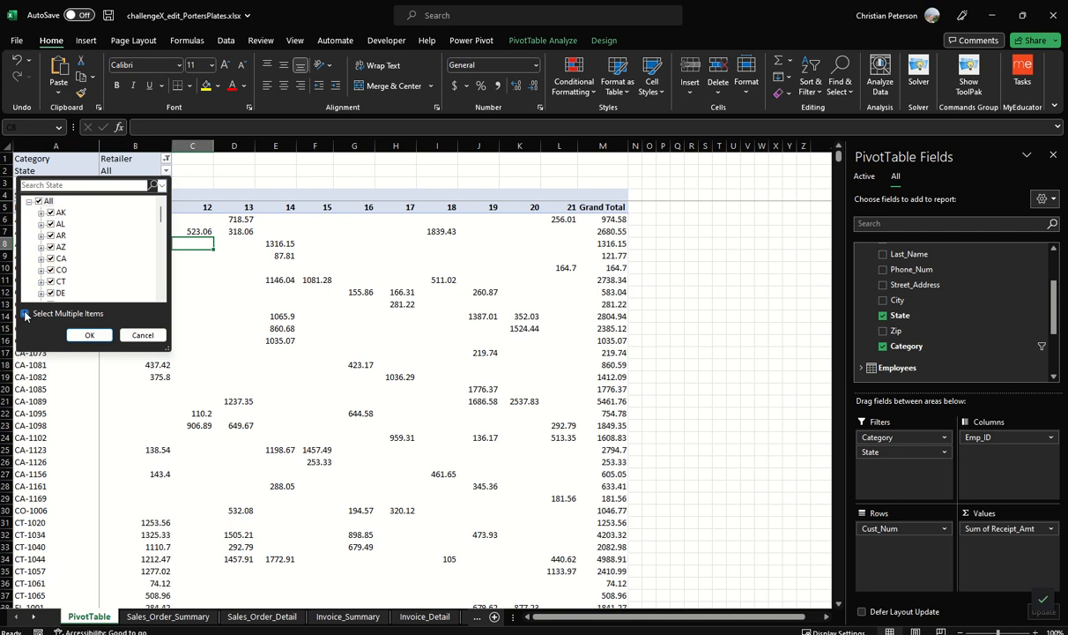
{"action": "left_click", "coordinate": [38, 202]}
Step: Select AZ, CA and ID among the State filter's items, leaving AR unselected
{"action": "left_click", "coordinate": [50, 237]}
{"action": "scroll", "coordinate": [61, 229], "scroll_direction": "down", "scroll_amount": 1}
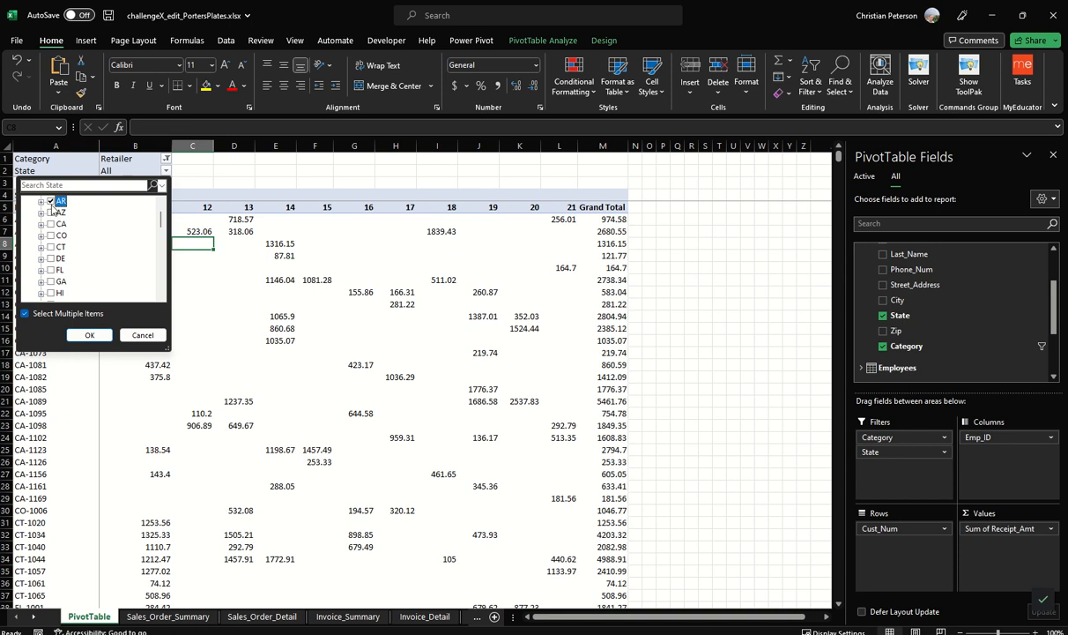
{"action": "scroll", "coordinate": [53, 209], "scroll_direction": "up", "scroll_amount": 1}
{"action": "left_click", "coordinate": [51, 248]}
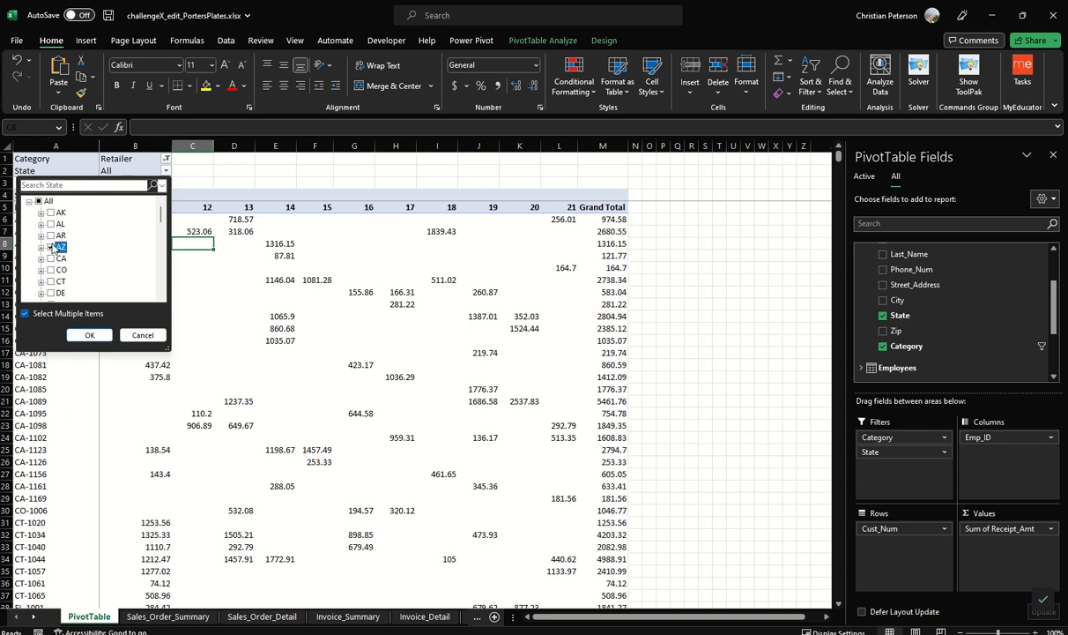
{"action": "left_click", "coordinate": [50, 259]}
{"action": "scroll", "coordinate": [52, 277], "scroll_direction": "down", "scroll_amount": 2}
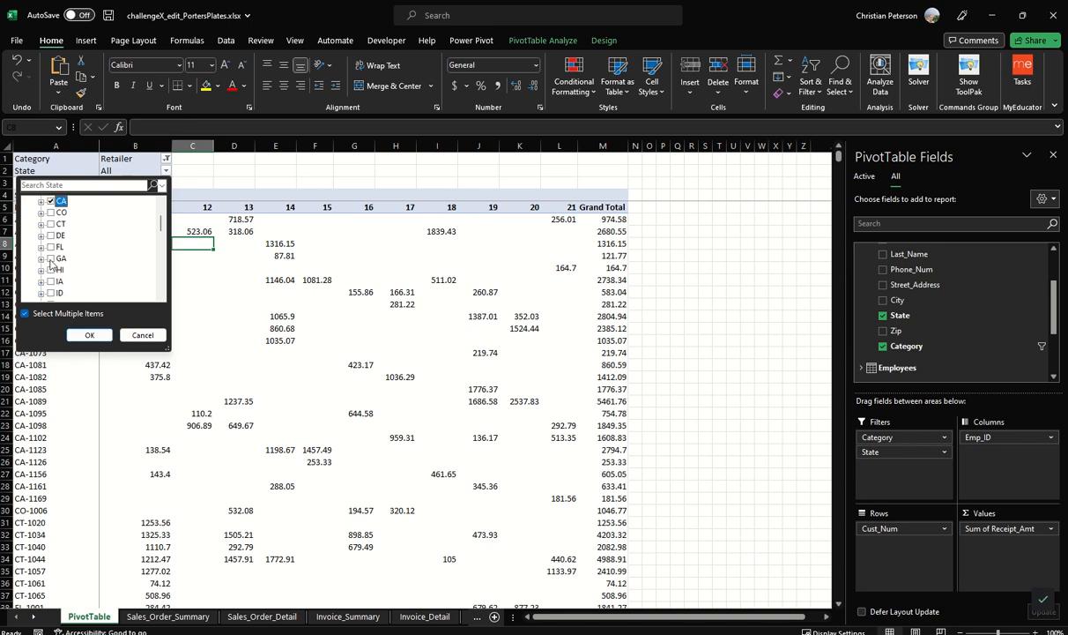
{"action": "scroll", "coordinate": [104, 247], "scroll_direction": "down", "scroll_amount": 5}
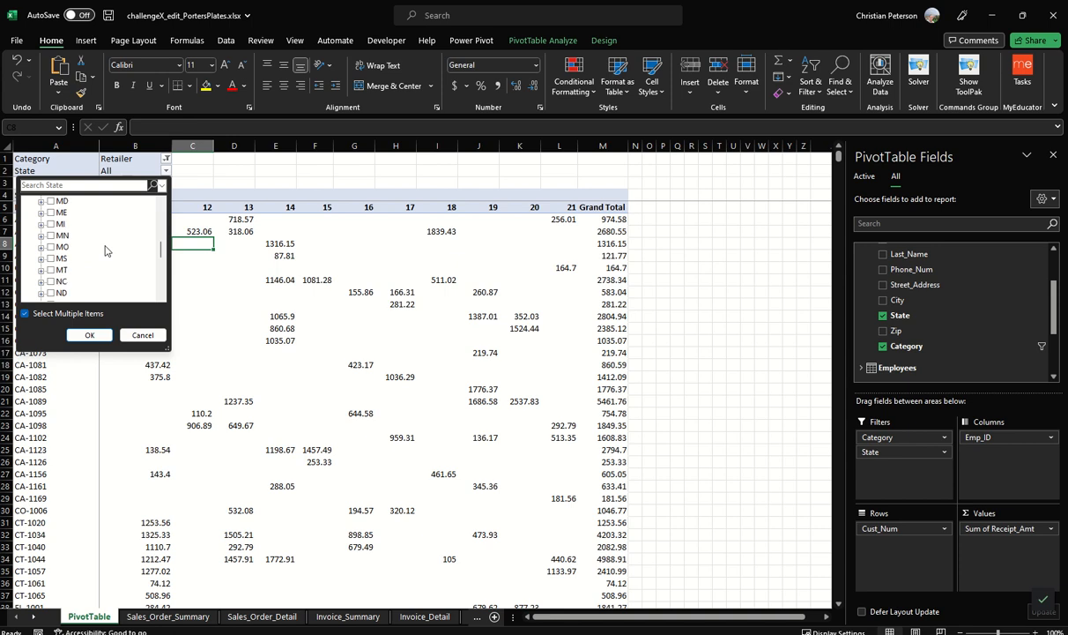
Step: Add NV, OR, UT and WA to the selected states and apply the State filter
{"action": "scroll", "coordinate": [105, 251], "scroll_direction": "down", "scroll_amount": 1}
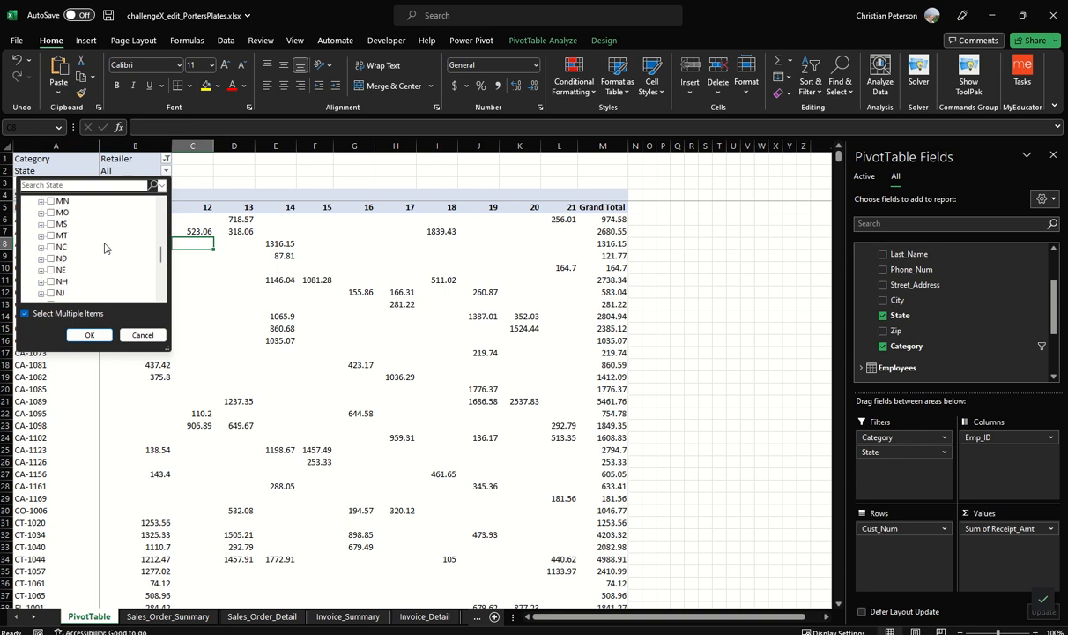
{"action": "scroll", "coordinate": [53, 287], "scroll_direction": "down", "scroll_amount": 1}
{"action": "left_click", "coordinate": [53, 272]}
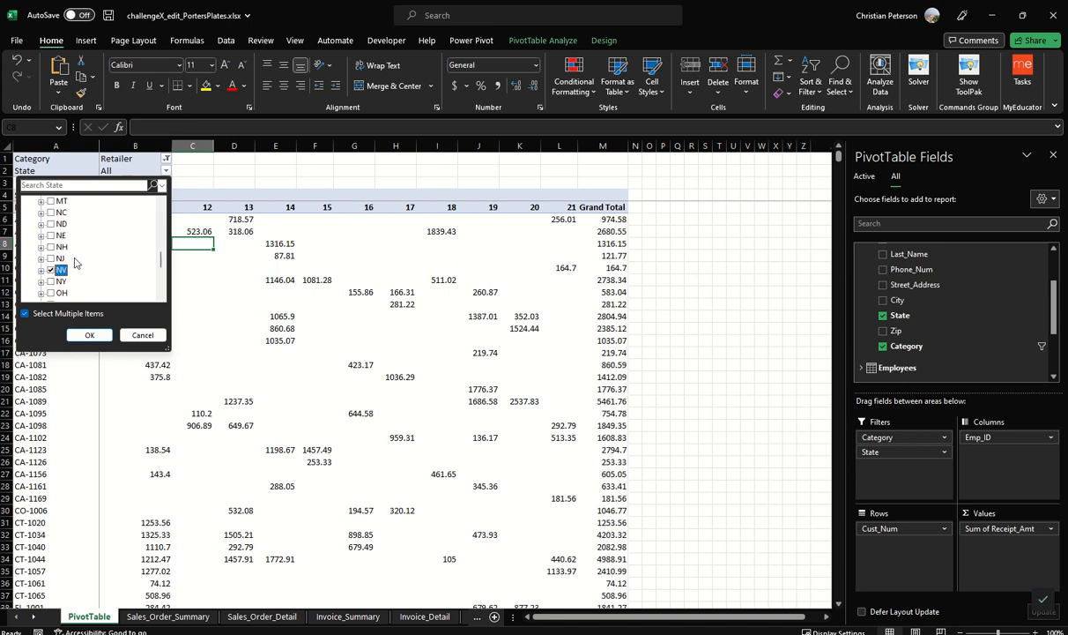
{"action": "scroll", "coordinate": [75, 262], "scroll_direction": "down", "scroll_amount": 3}
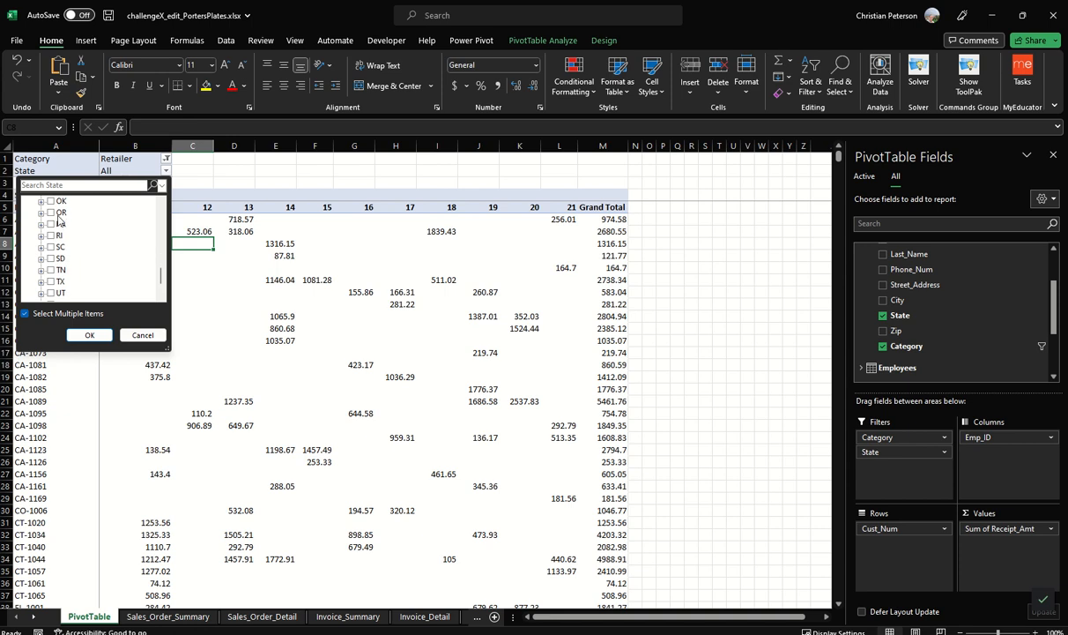
{"action": "scroll", "coordinate": [103, 276], "scroll_direction": "down", "scroll_amount": 1}
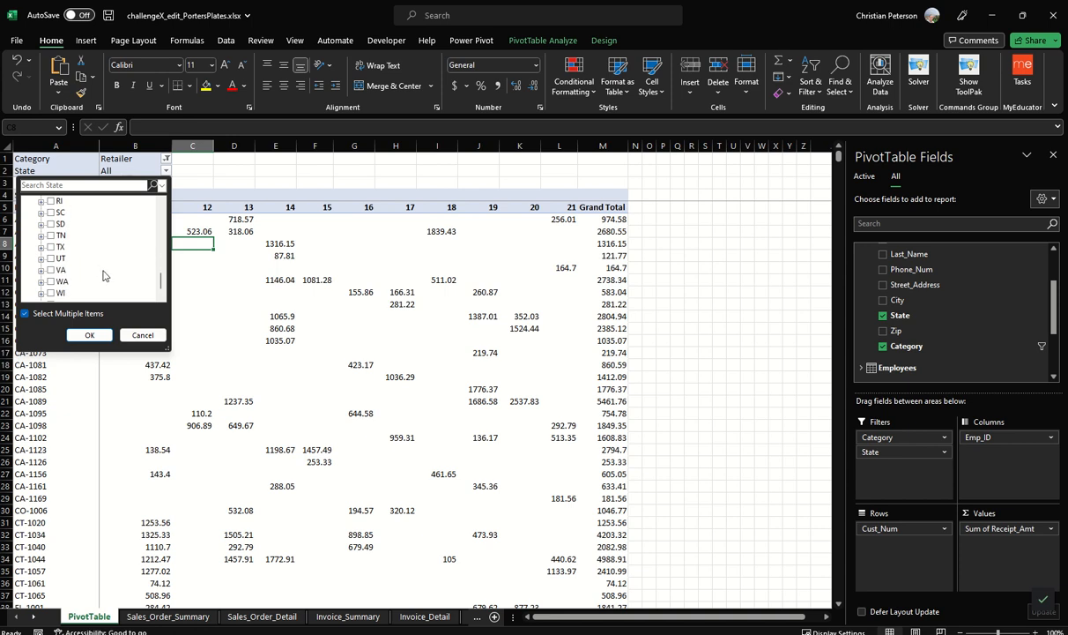
{"action": "left_click", "coordinate": [51, 258]}
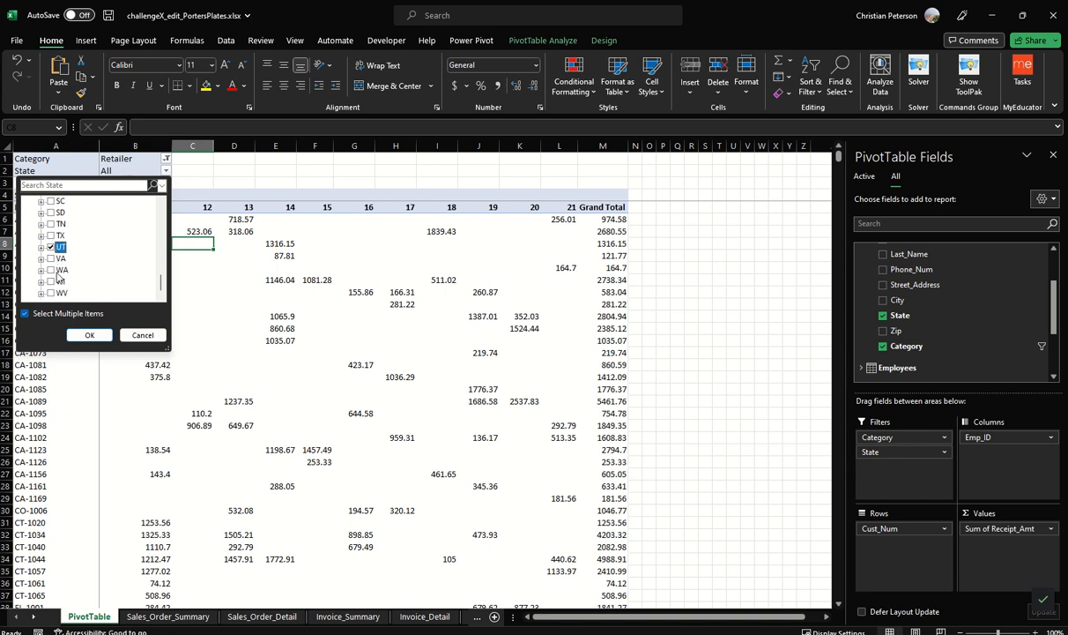
{"action": "left_click", "coordinate": [57, 270]}
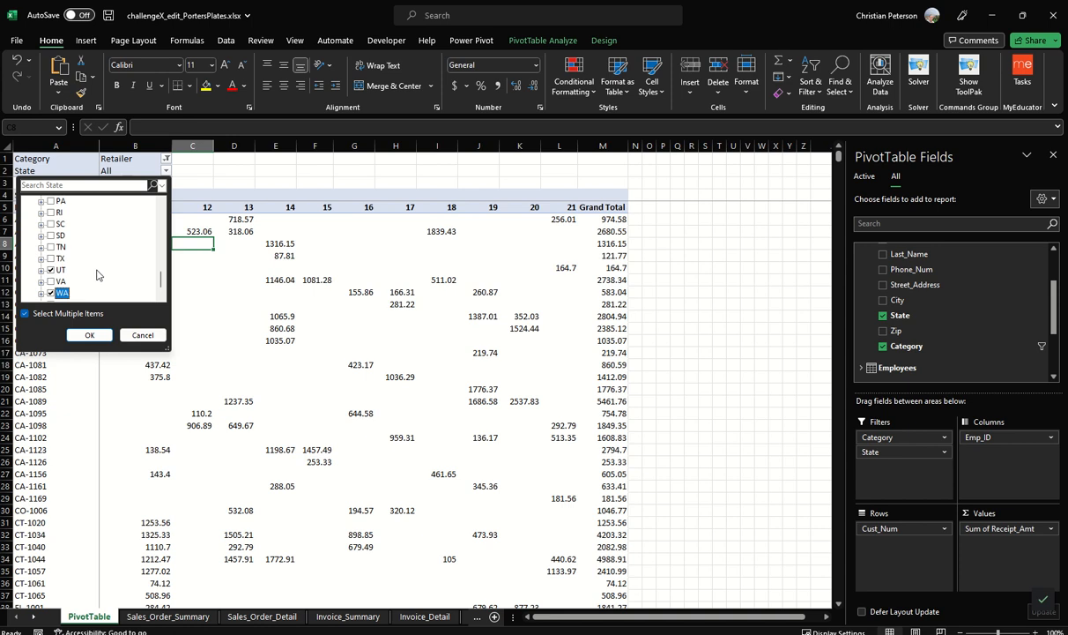
{"action": "scroll", "coordinate": [99, 272], "scroll_direction": "up", "scroll_amount": 2}
{"action": "left_click_drag", "start_coordinate": [162, 268], "coordinate": [162, 216]}
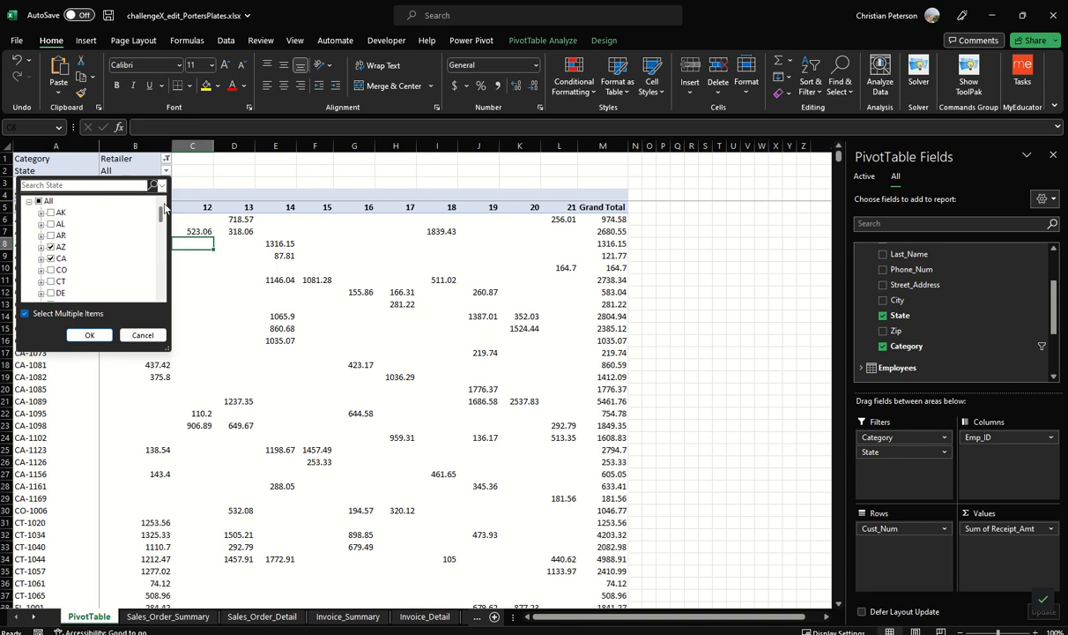
{"action": "left_click", "coordinate": [89, 335]}
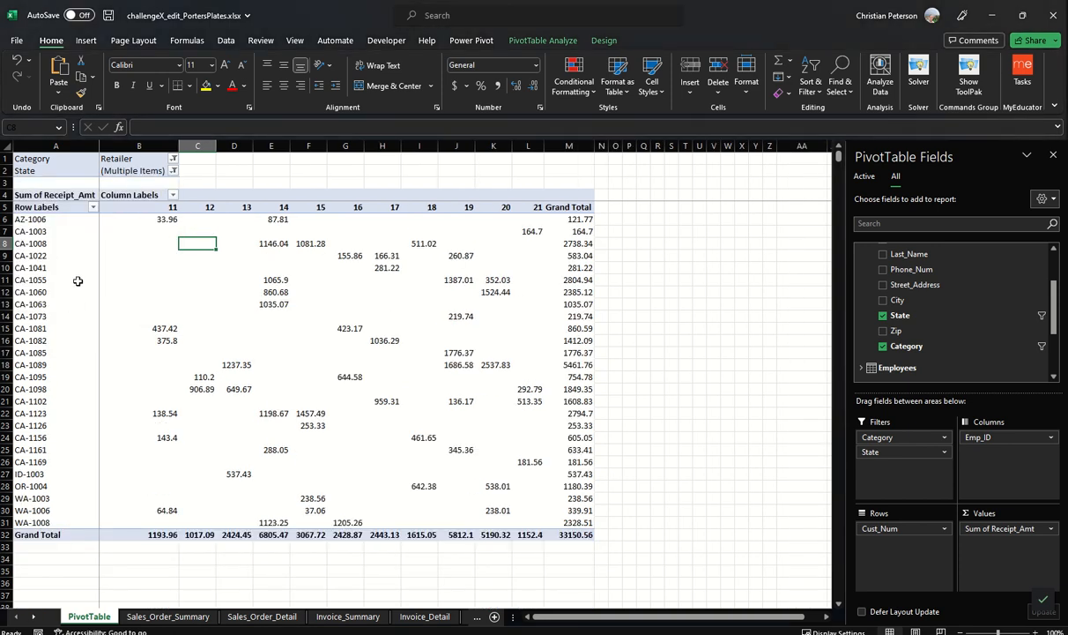